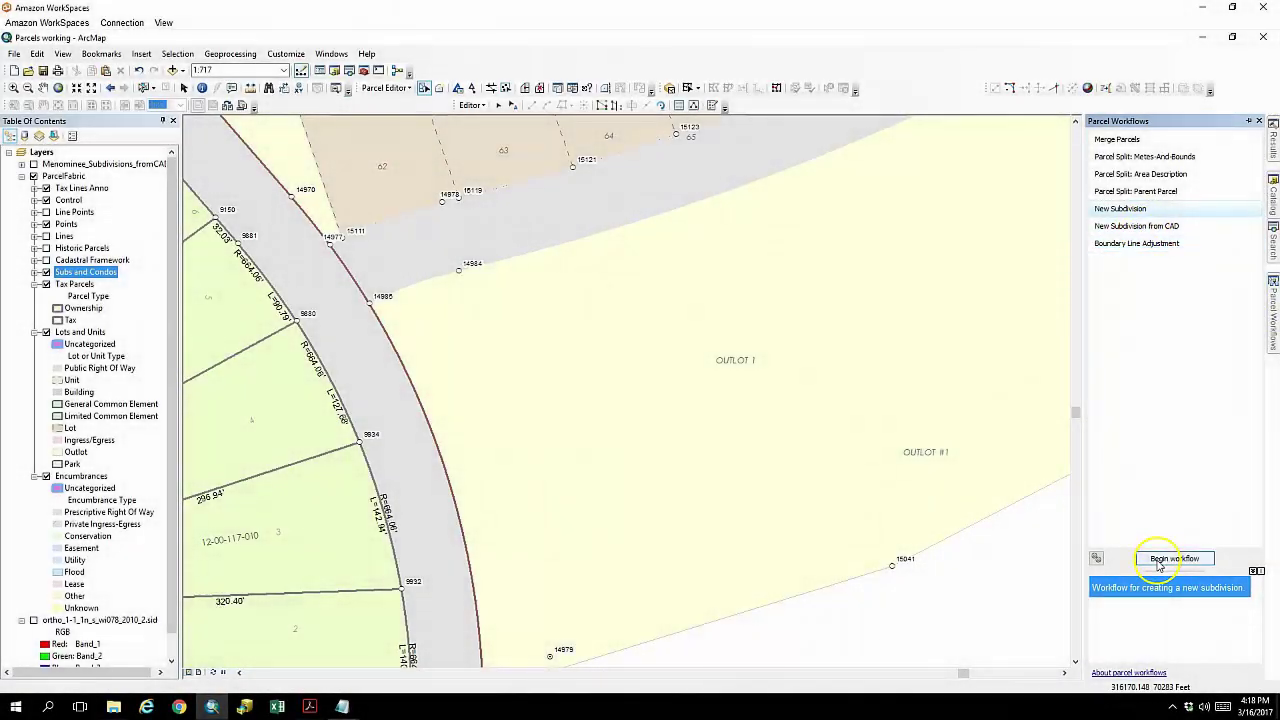
- Begin the New Subdivision workflow and advance to its Create New Subdivision step
click(1157, 563)
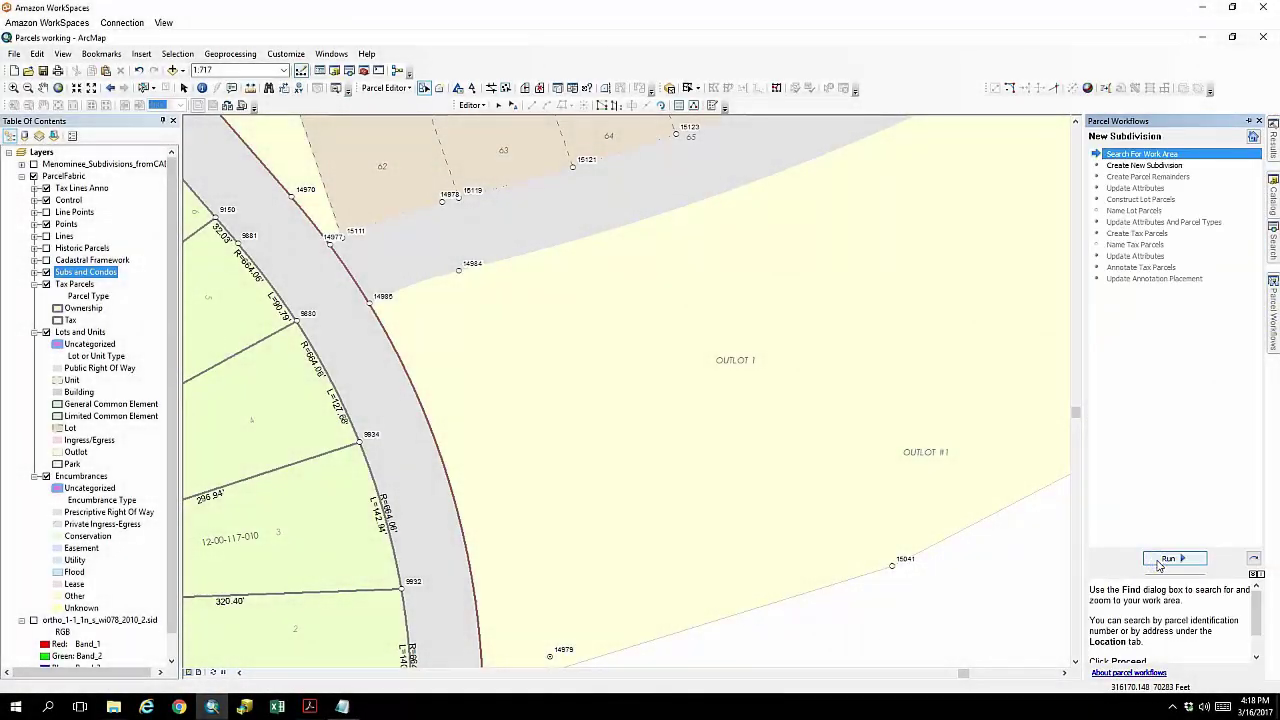
click(1254, 560)
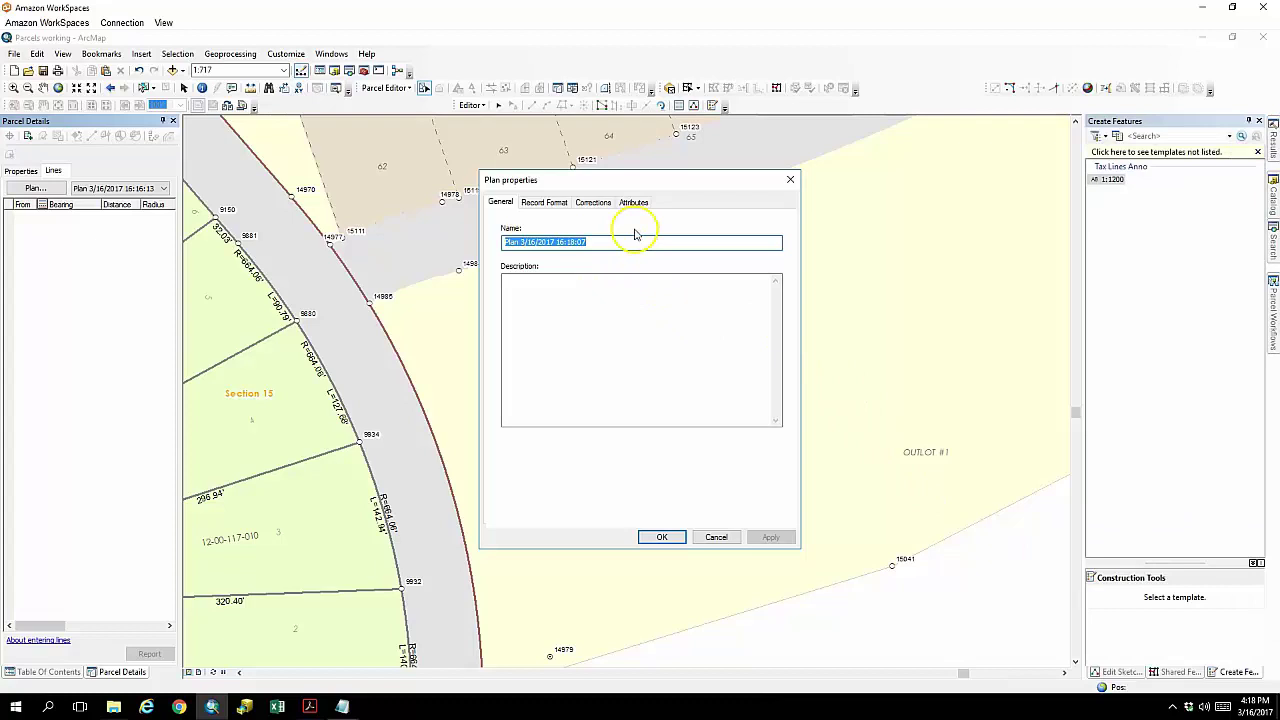
- Review the plan's Attributes and General properties, then accept the defaults to start a new parcel
click(634, 203)
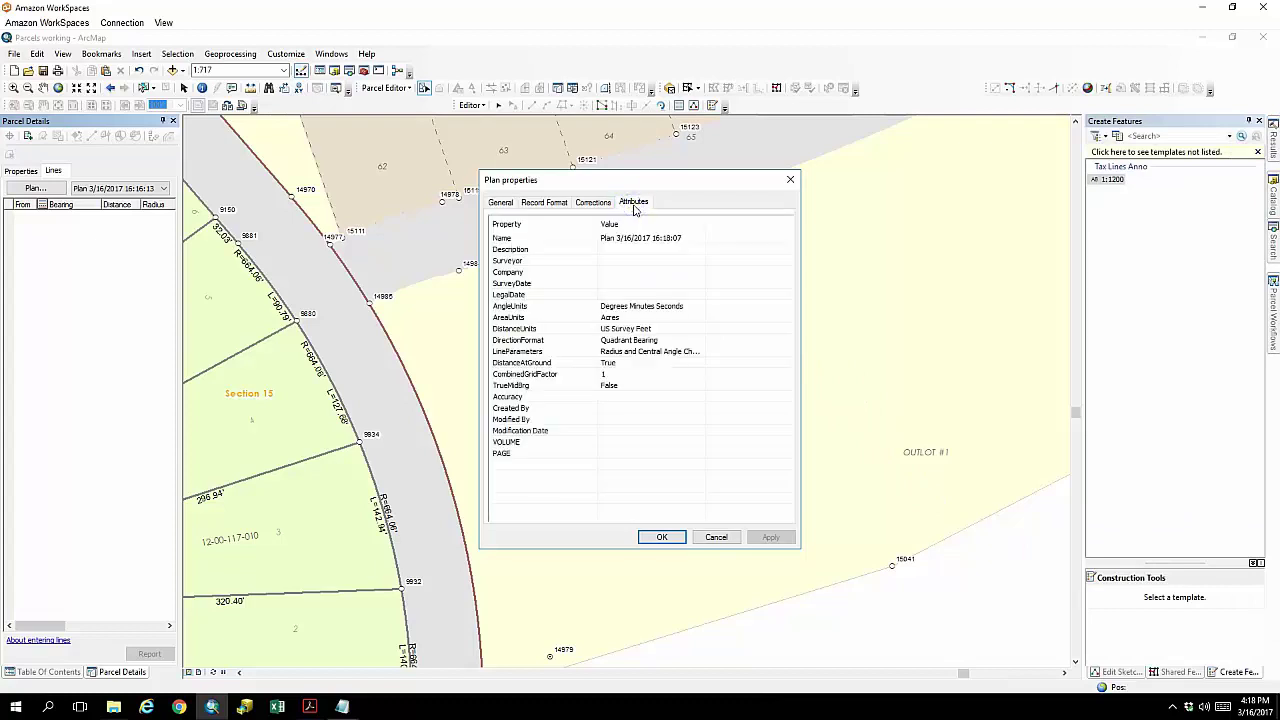
click(501, 203)
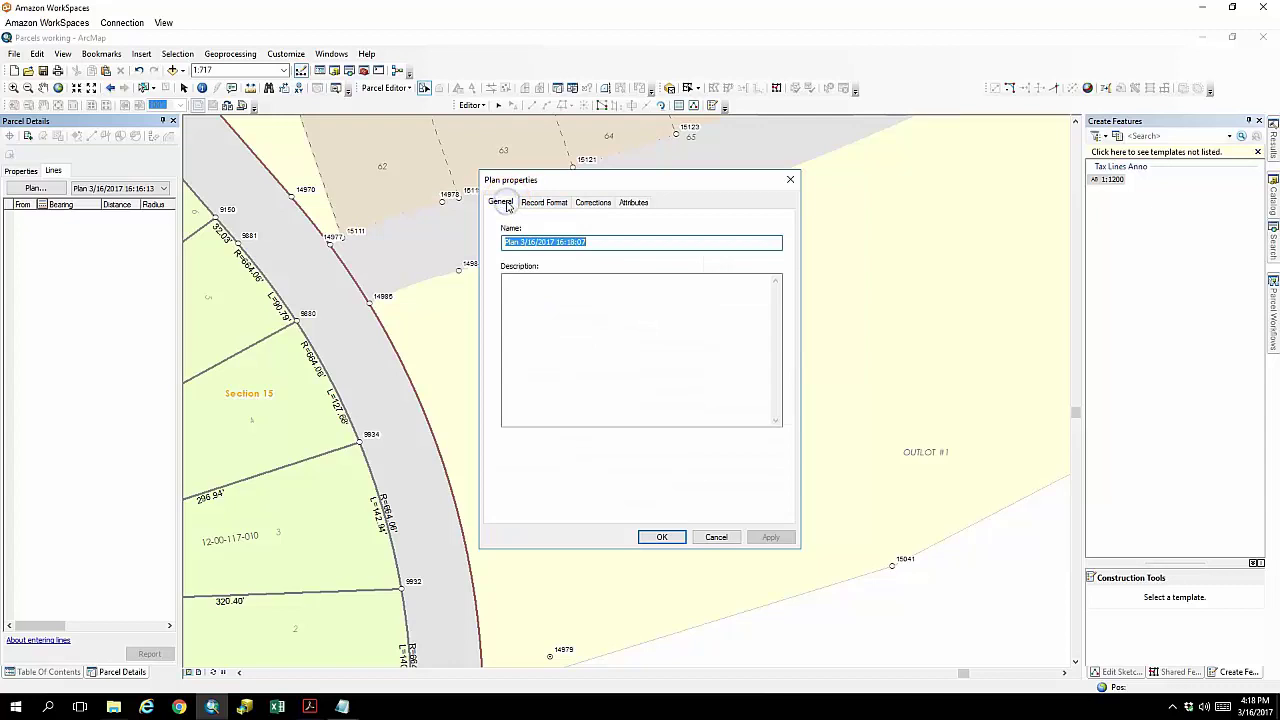
click(665, 537)
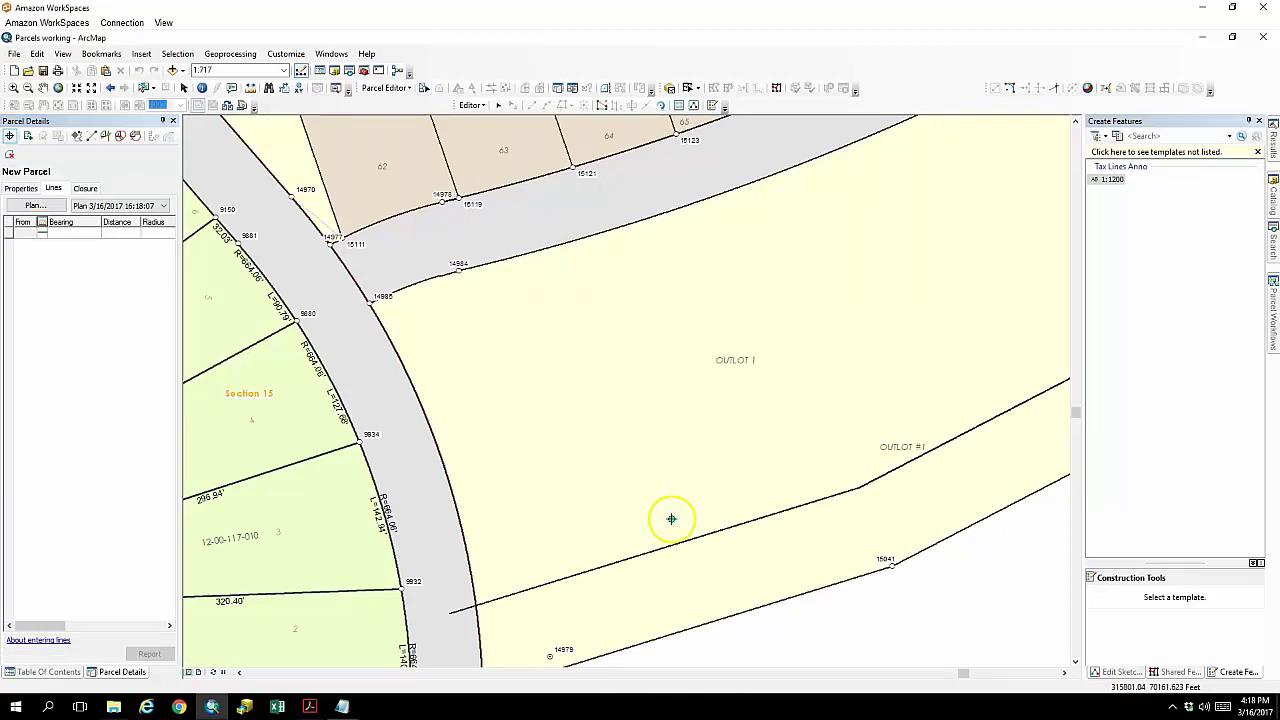
- Start the boundary at point 14985 and enter the 370-radius curve and five bearing-distance courses
click(369, 306)
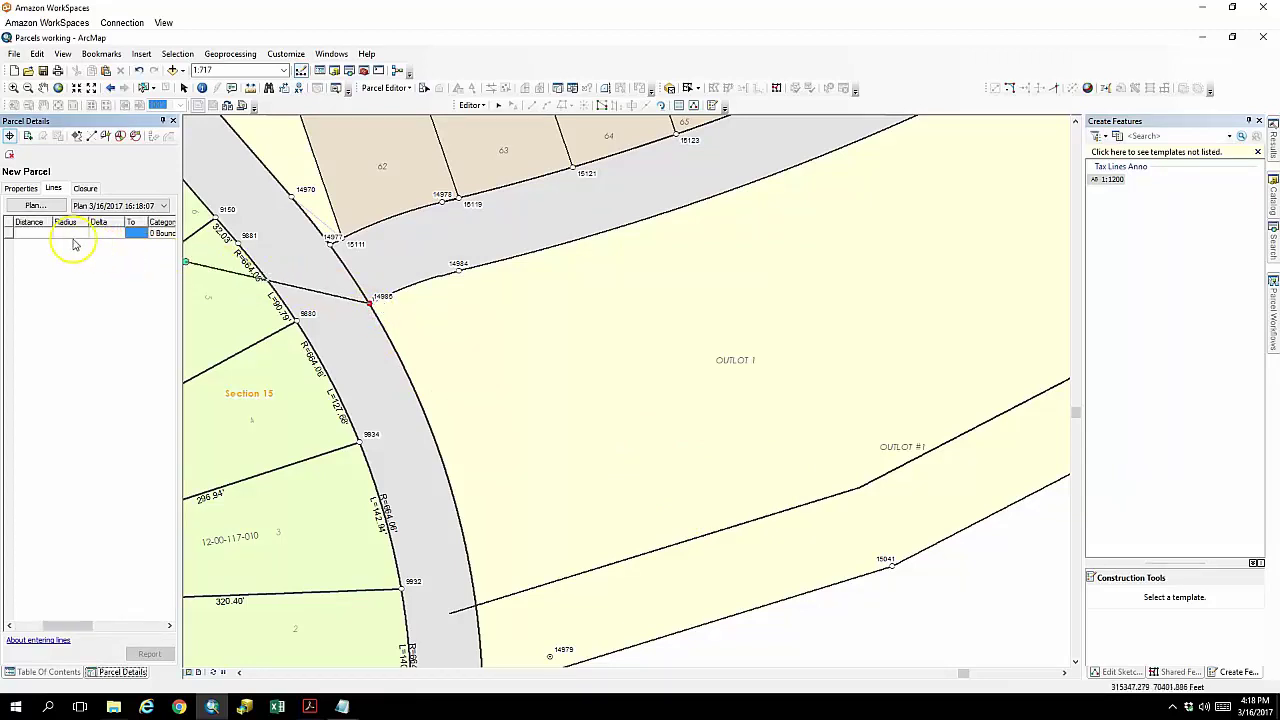
drag(77, 625, 39, 625)
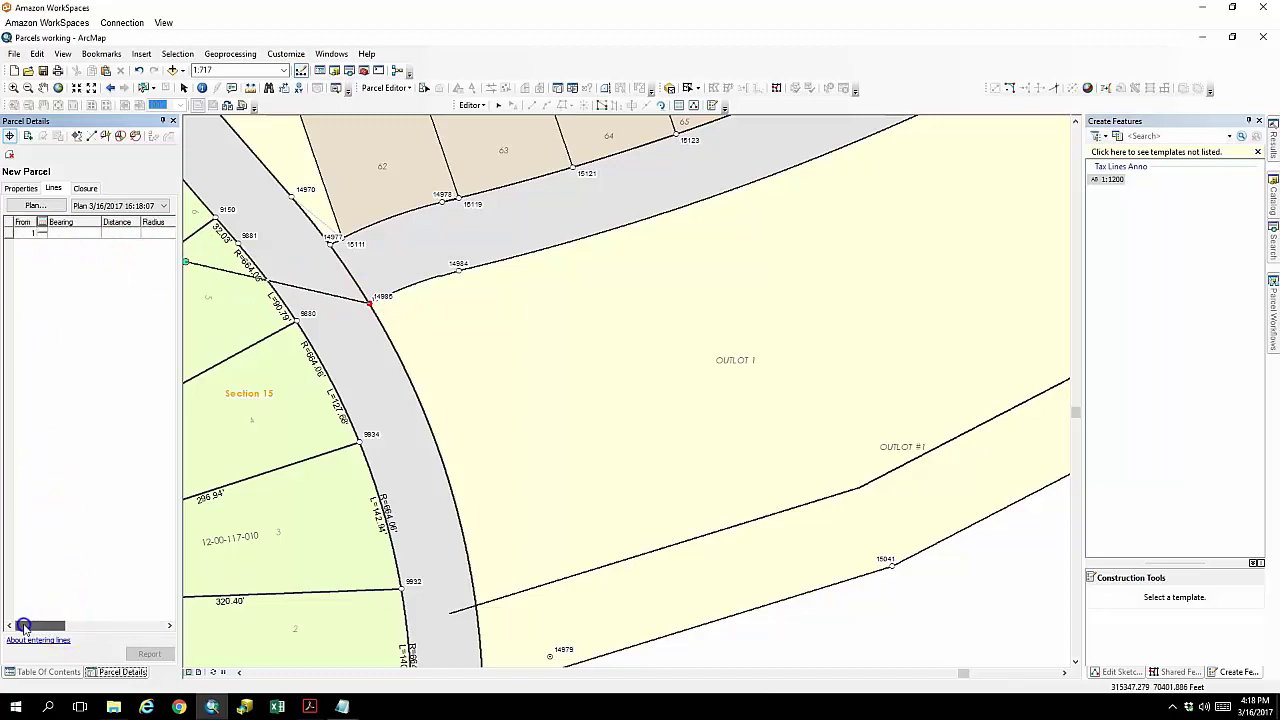
click(61, 237)
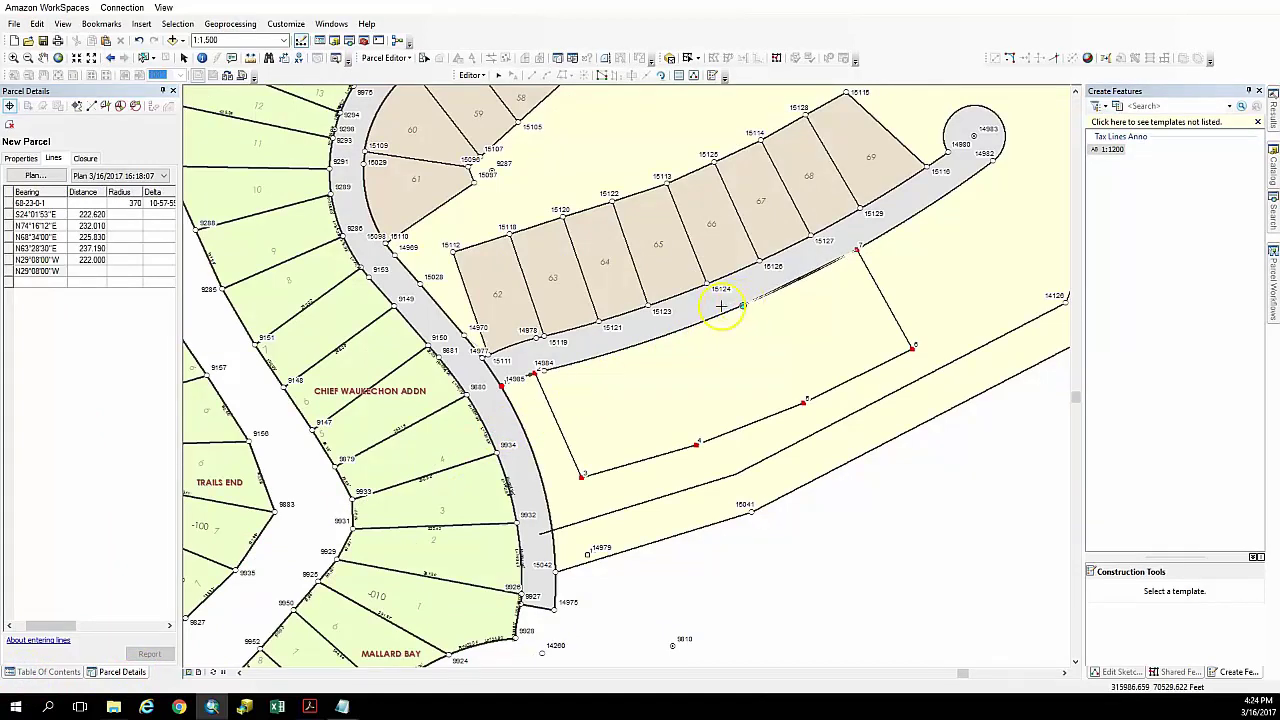
- Close the traverse at the start point with the 655.336 and 18.083 lines, then select line 7
click(543, 368)
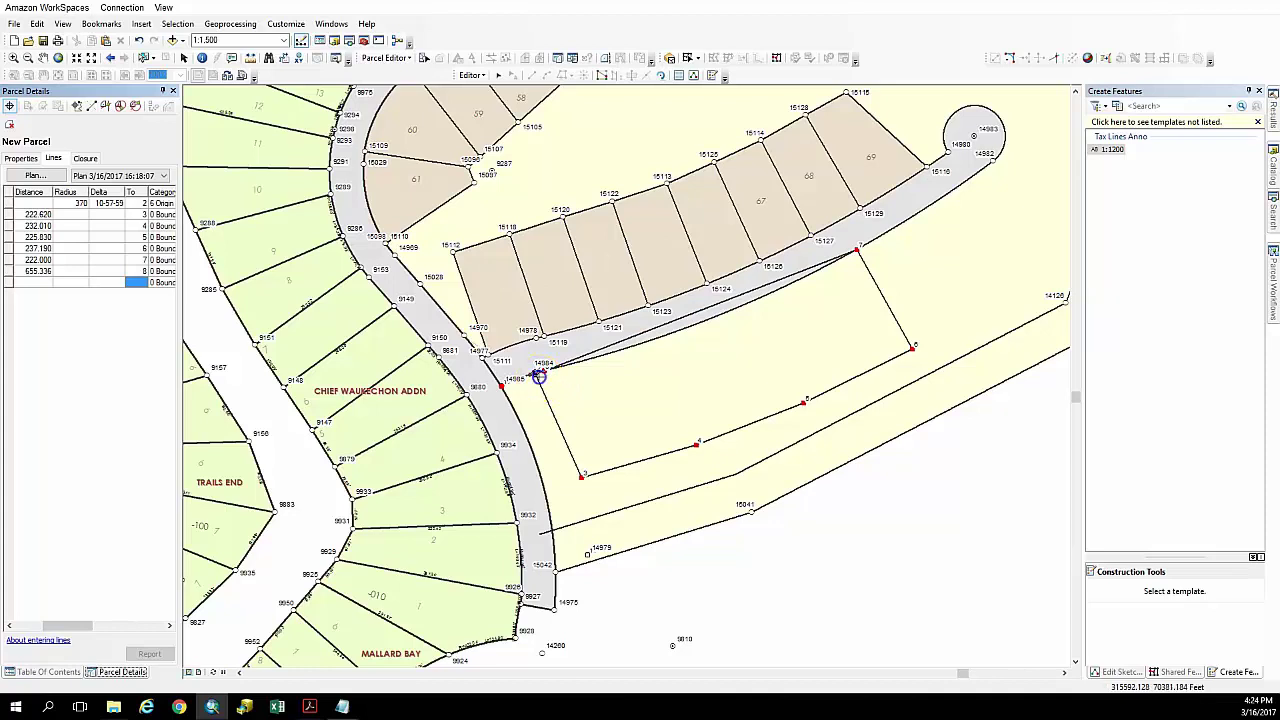
click(538, 375)
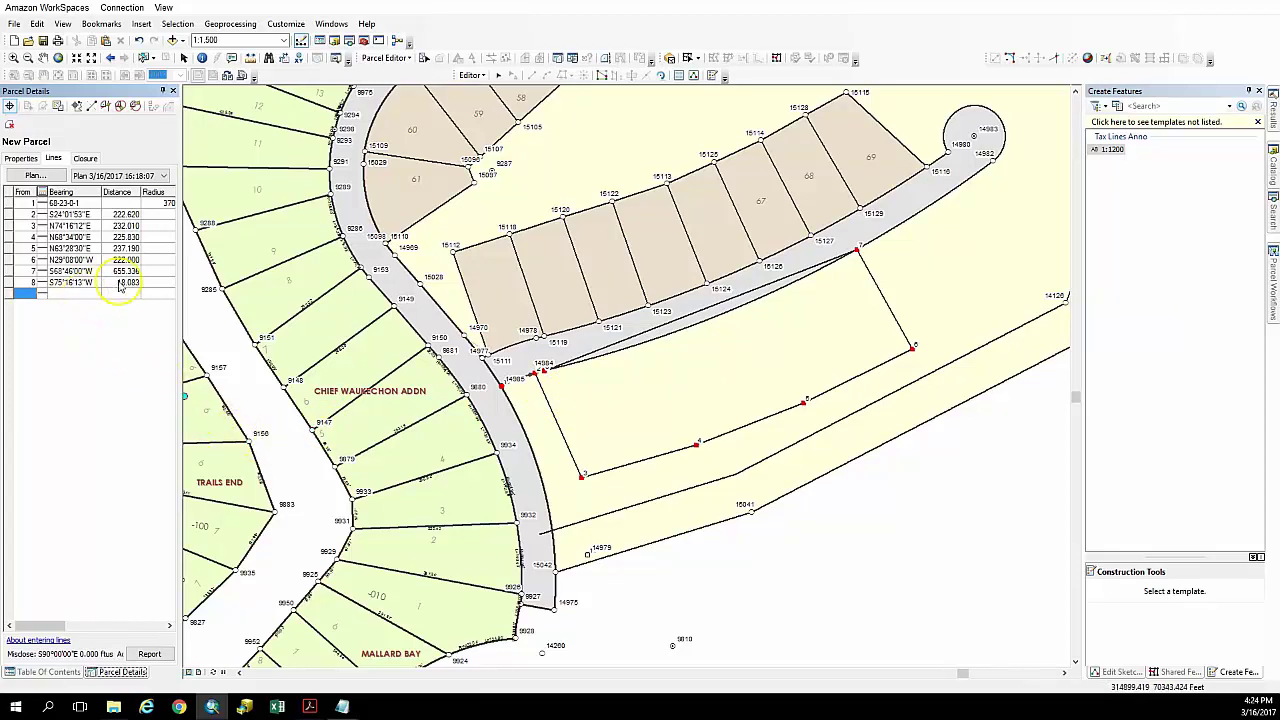
click(155, 270)
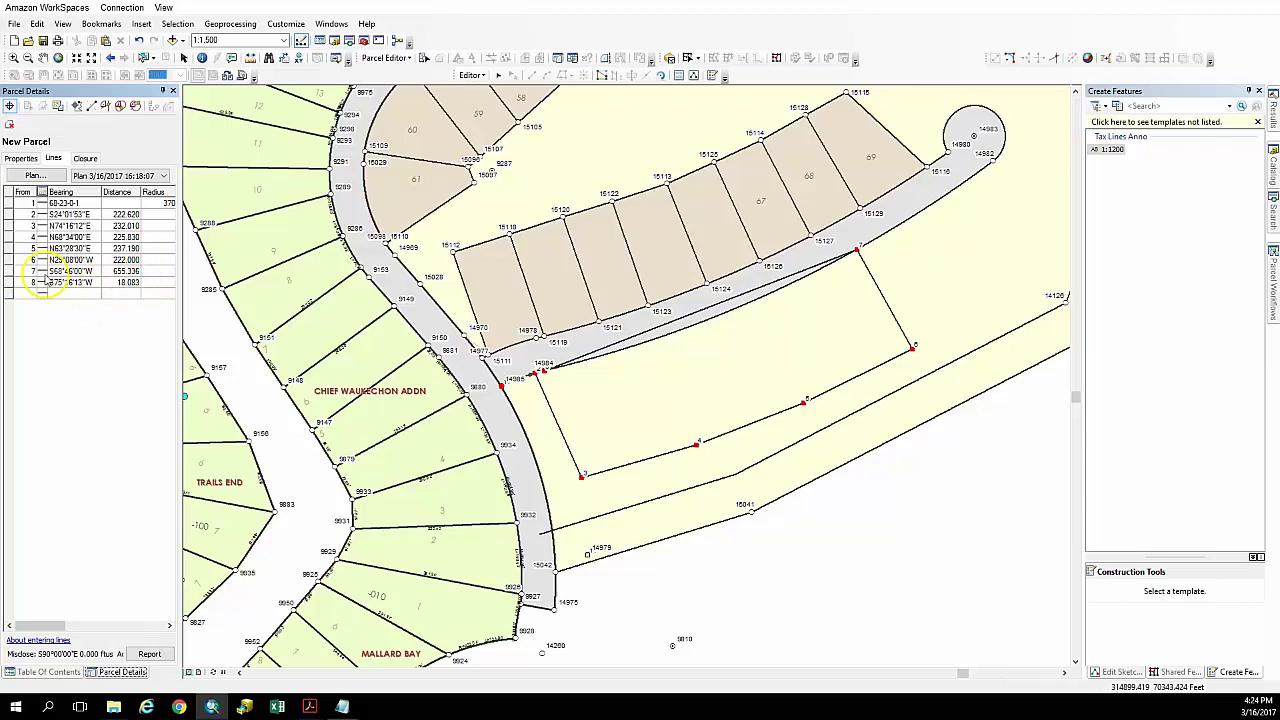
click(10, 270)
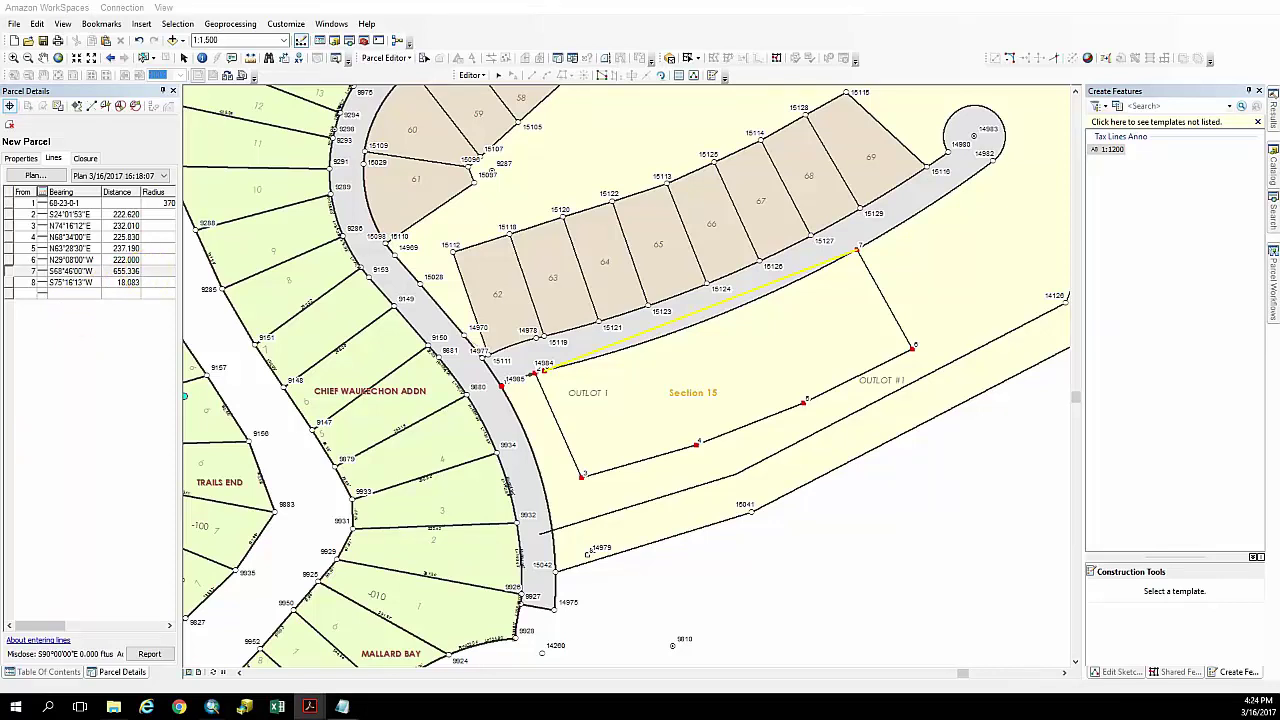
- Give line 7 a 2384 radius and line 8 a 370 radius to make them curves
click(155, 275)
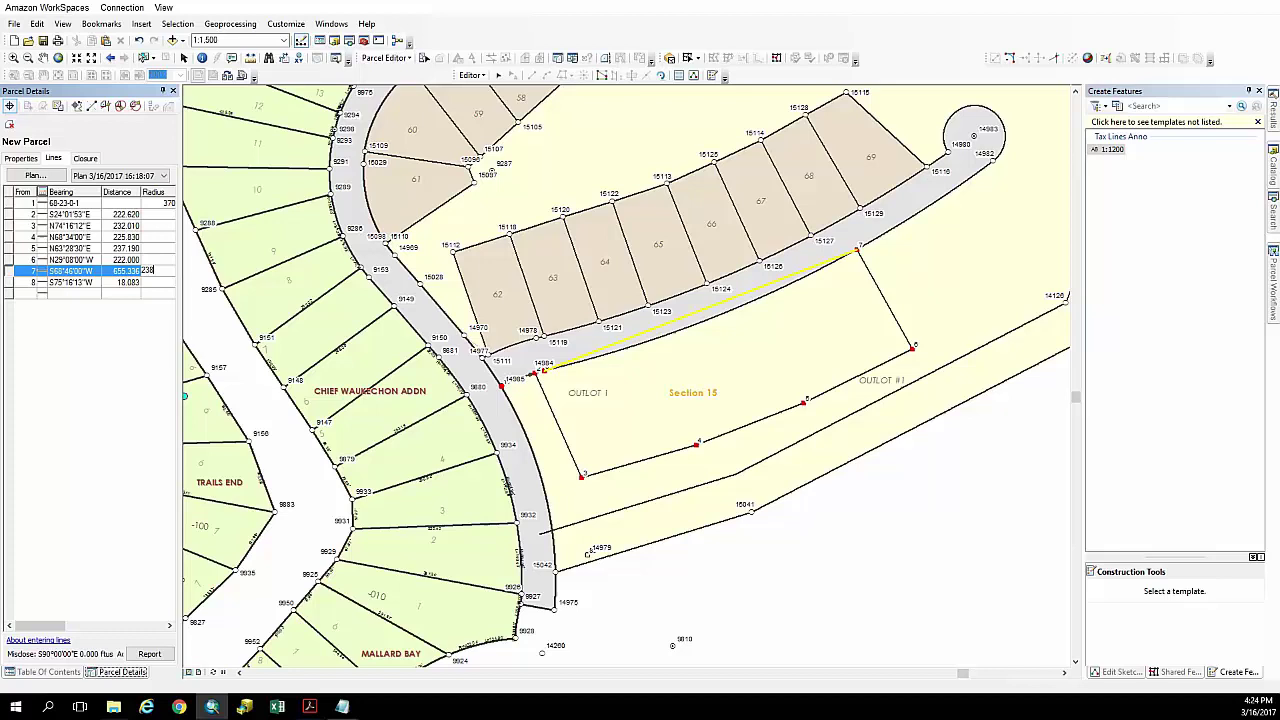
text(2384)
key(Tab)
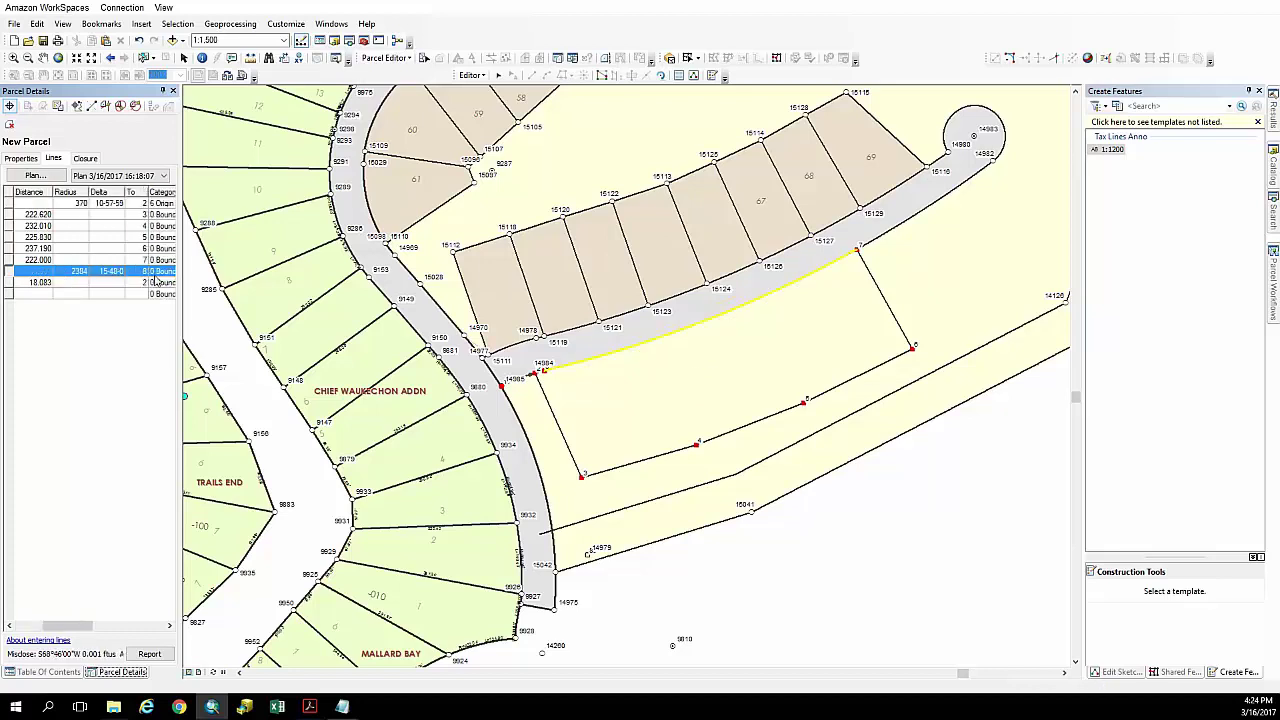
click(83, 287)
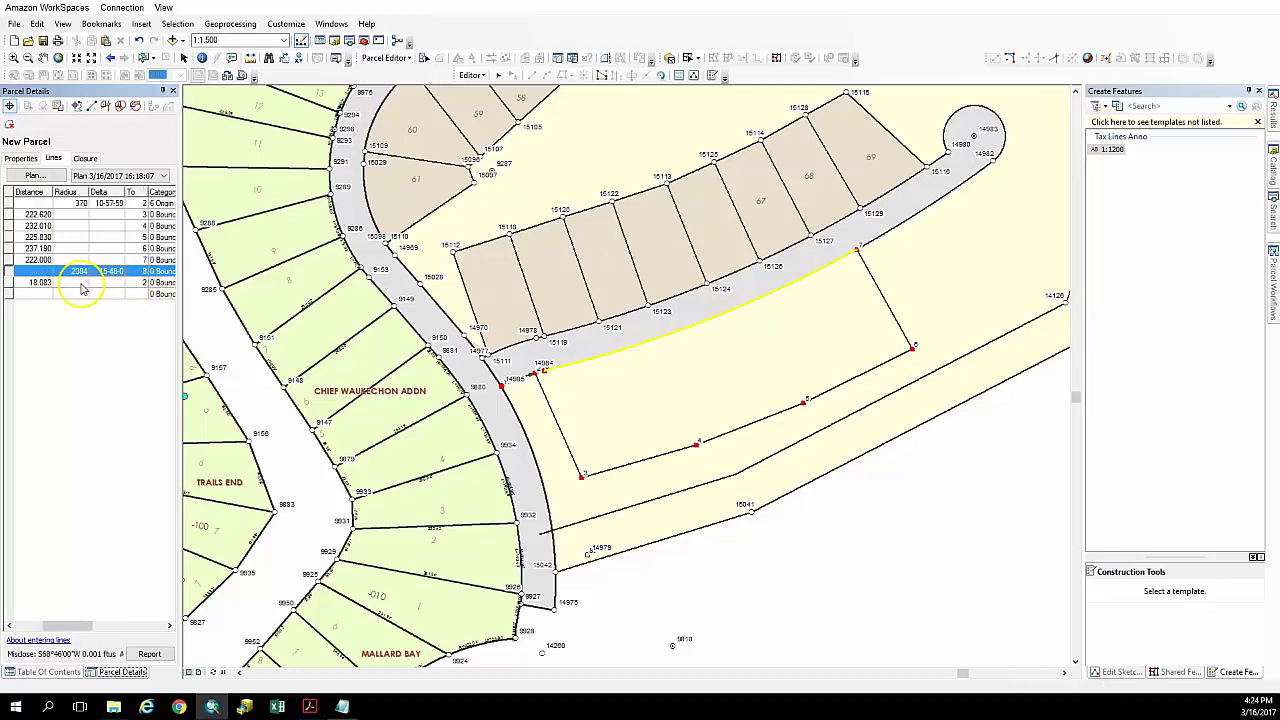
click(8, 287)
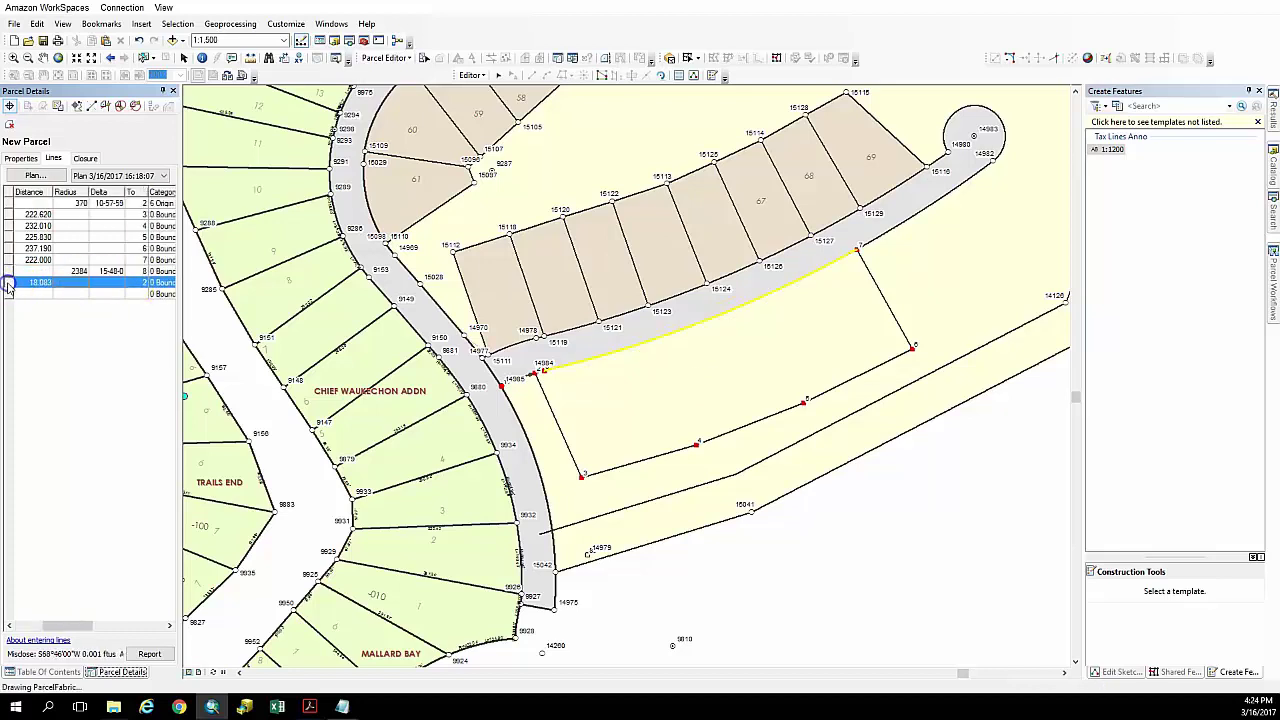
click(64, 284)
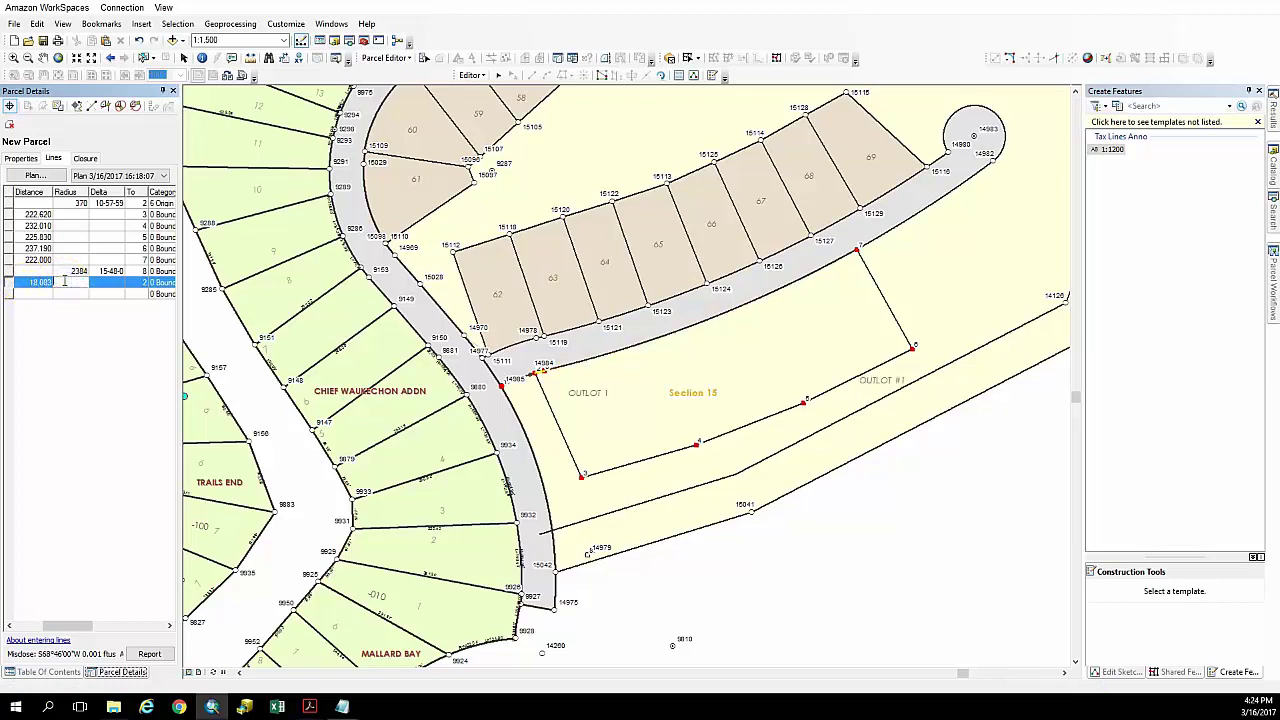
key(Return)
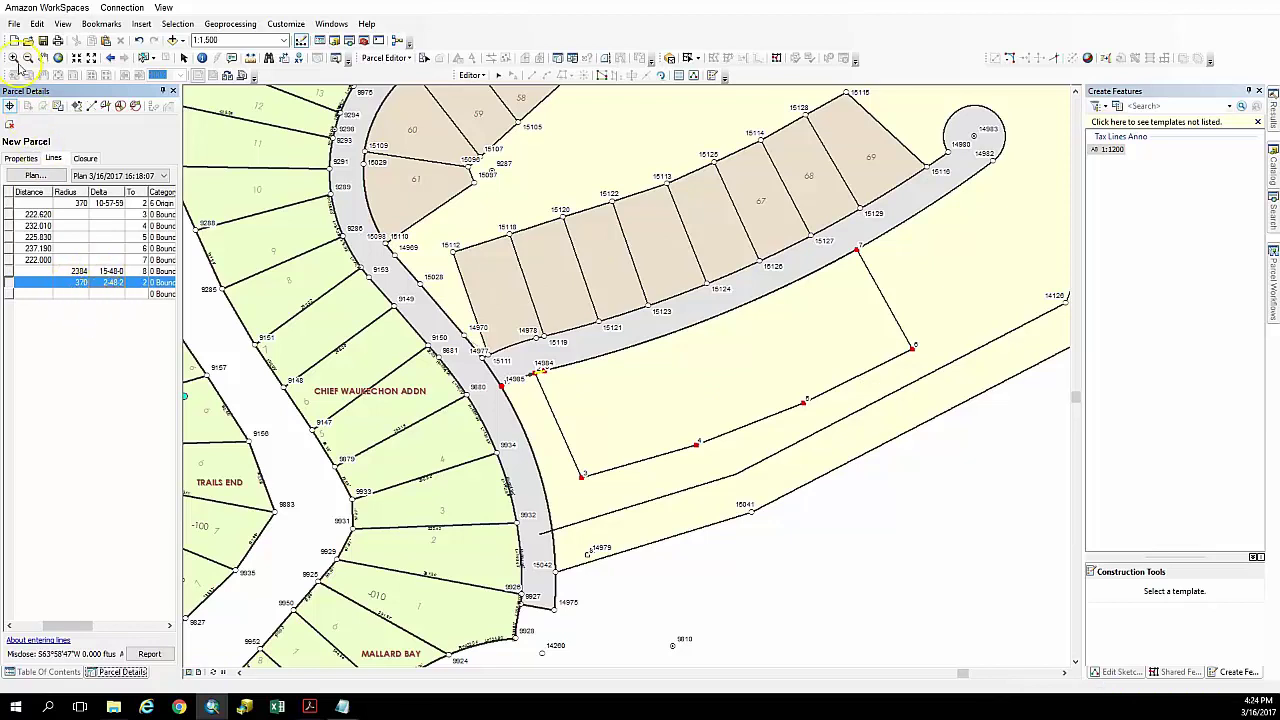
- Zoom in on the road-corner curve and reverse line 8's radius to -370
click(13, 57)
drag(515, 350, 574, 394)
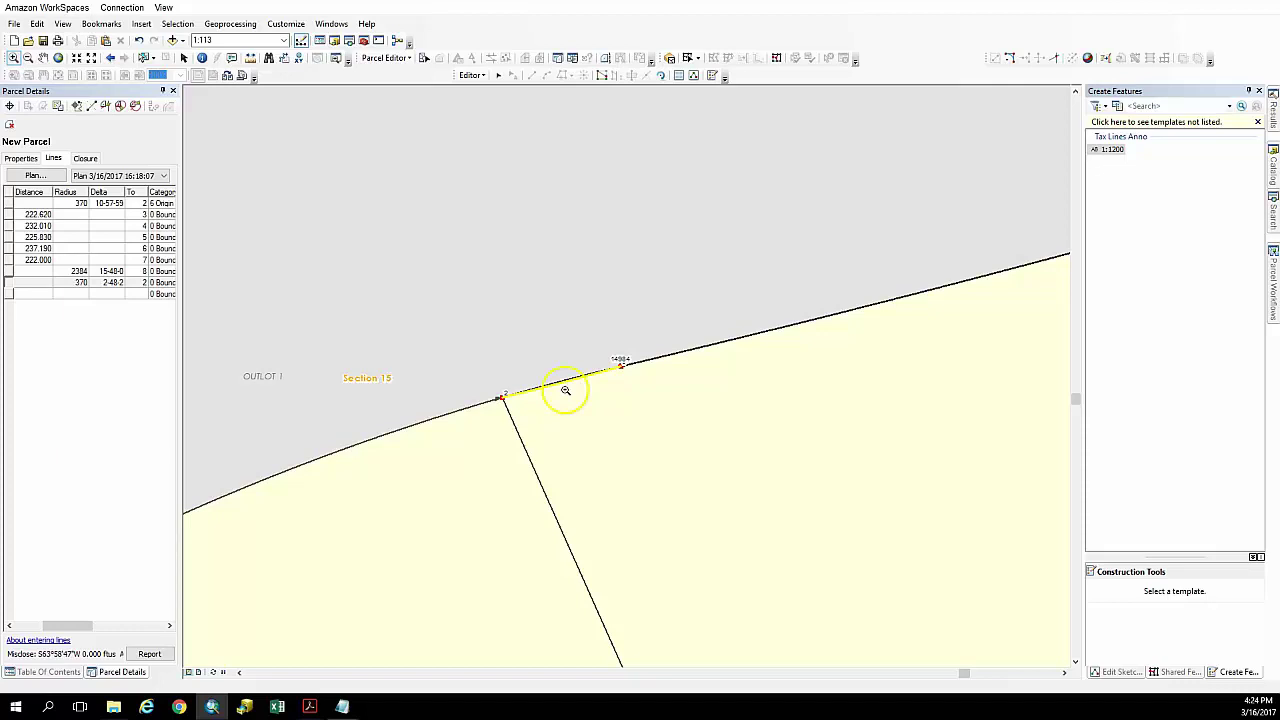
click(75, 282)
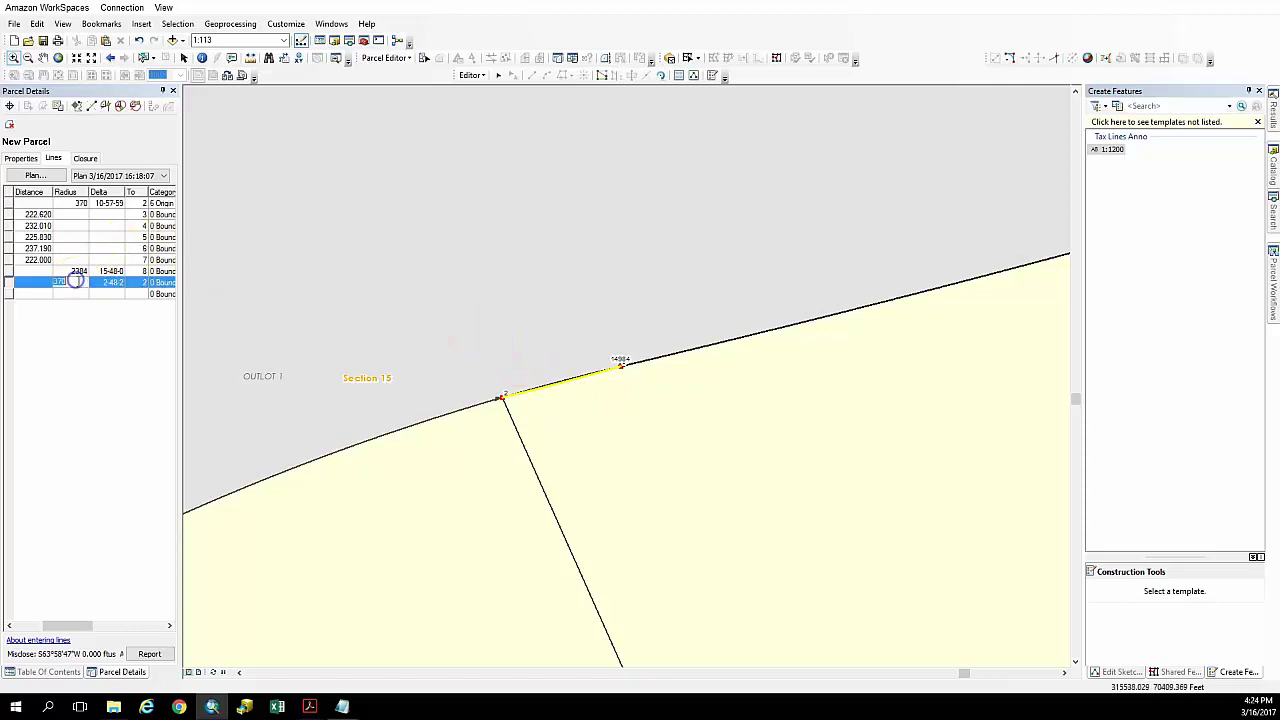
key(BackSpace)
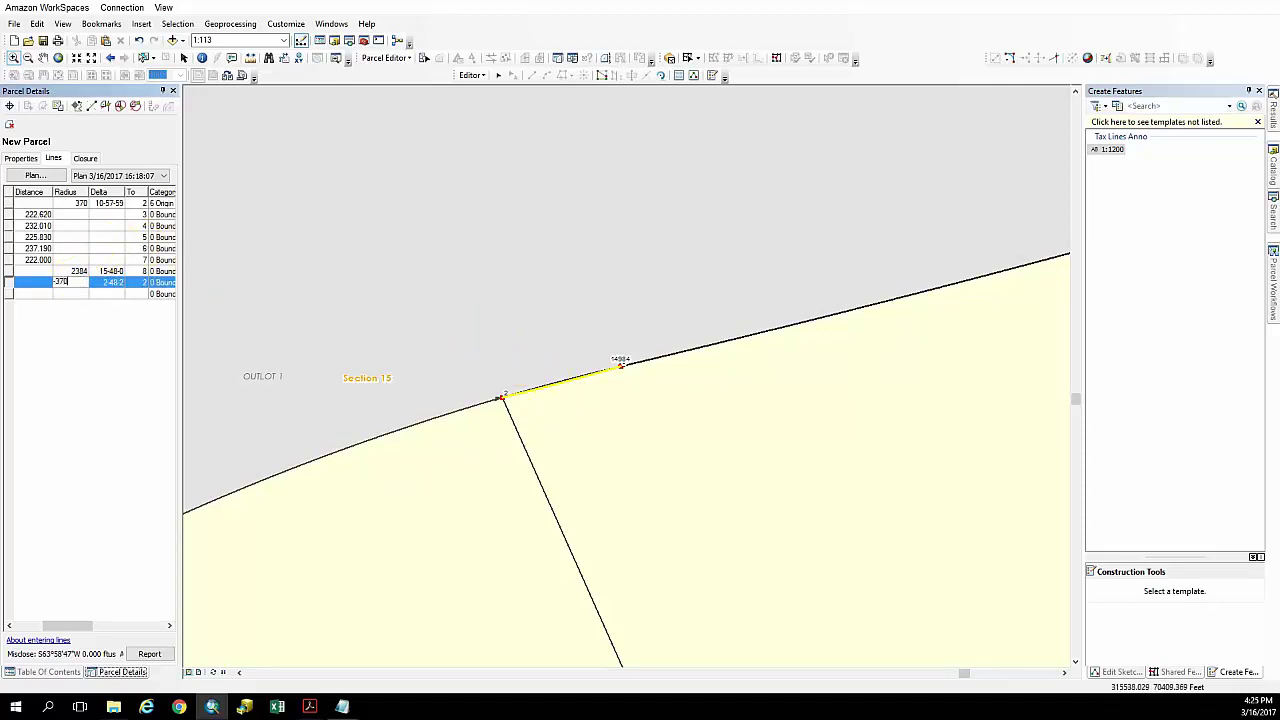
key(Return)
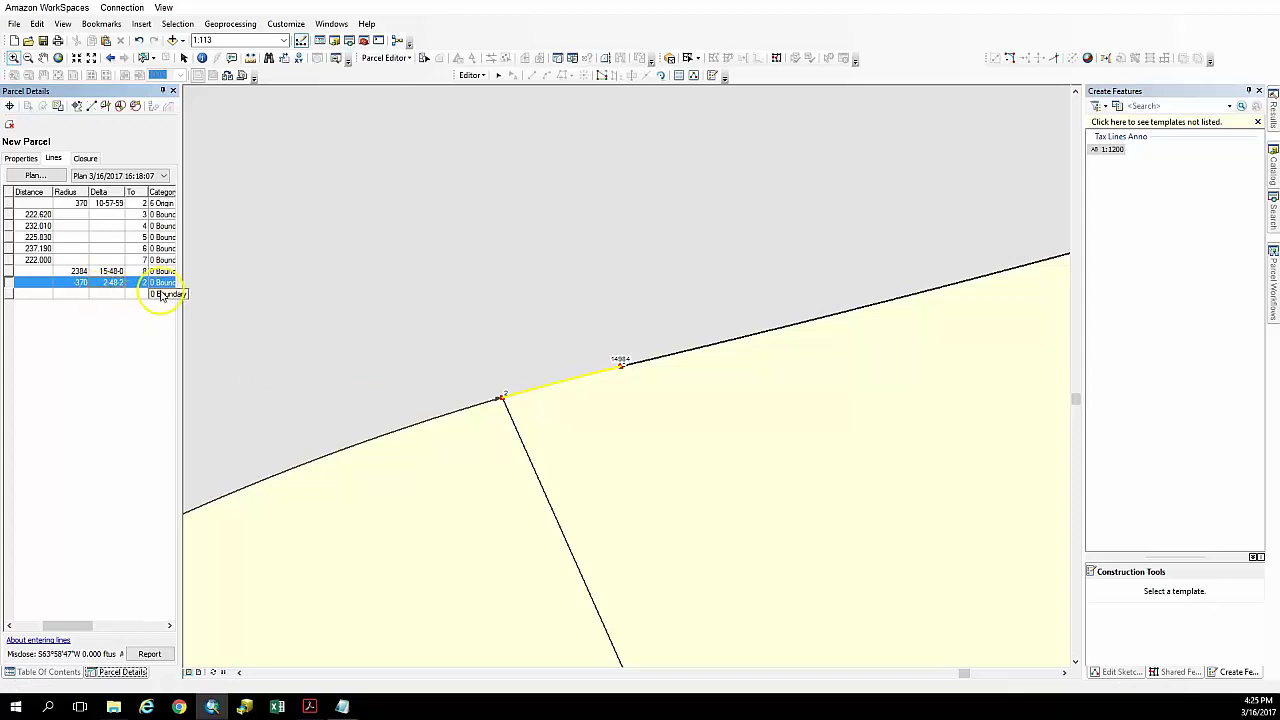
- Restore the previous map extent, float the parcel lines window, and choose Keep And Join
click(111, 58)
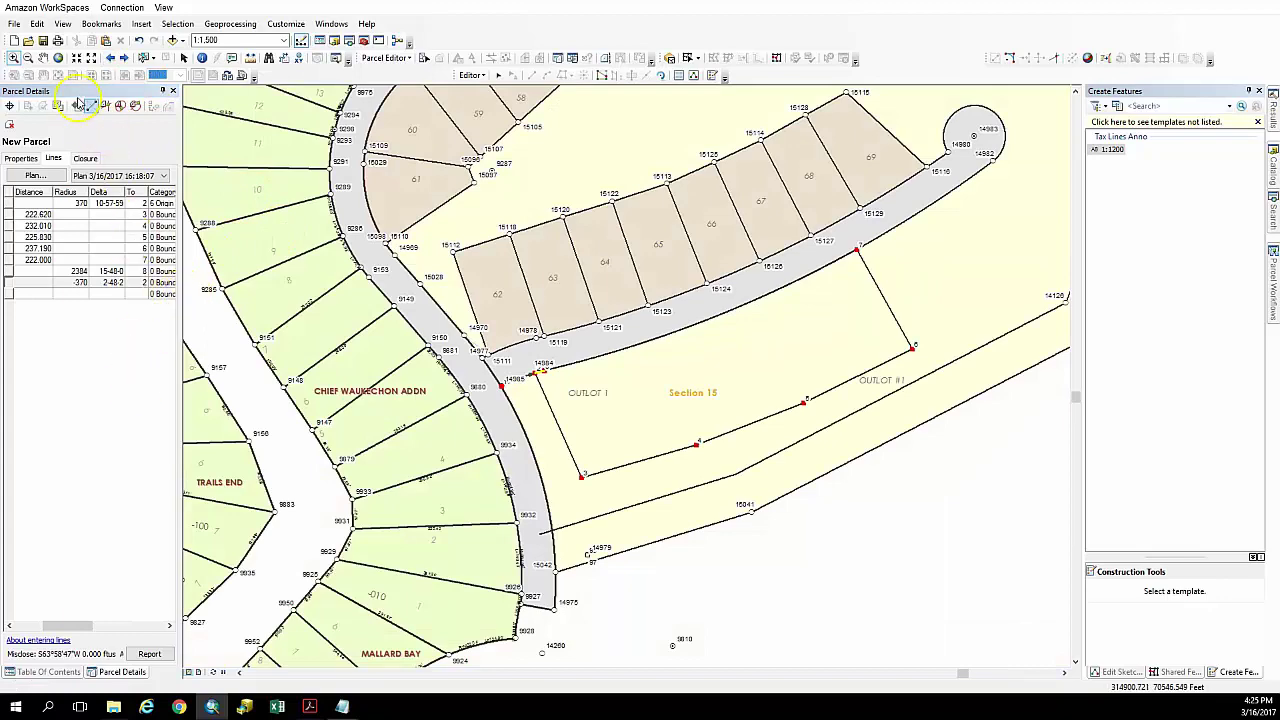
drag(73, 91, 465, 218)
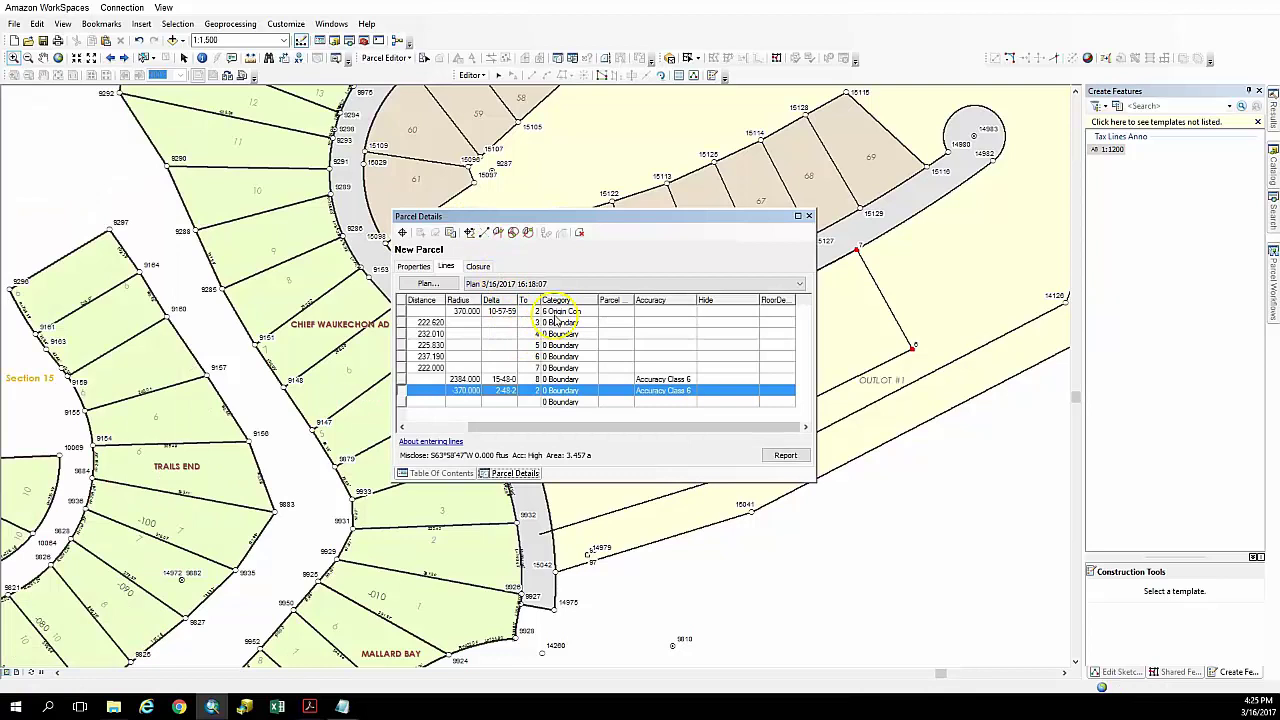
click(573, 428)
drag(573, 428, 522, 428)
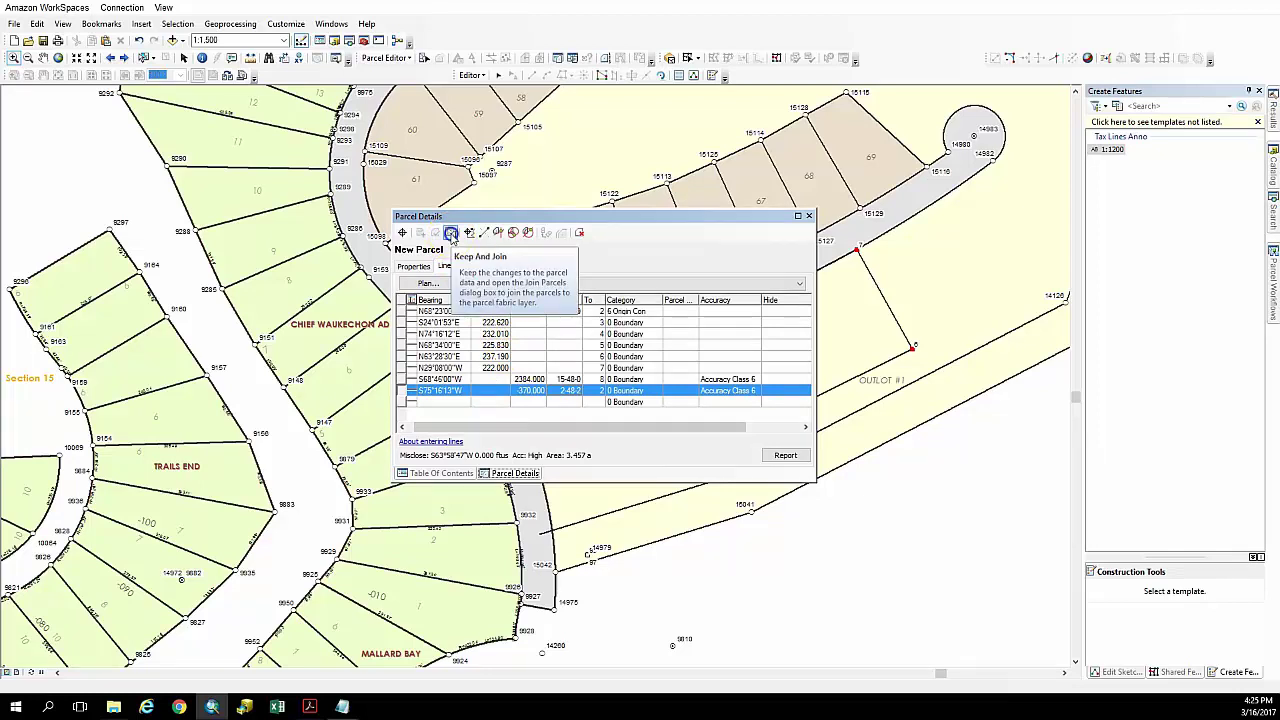
click(451, 233)
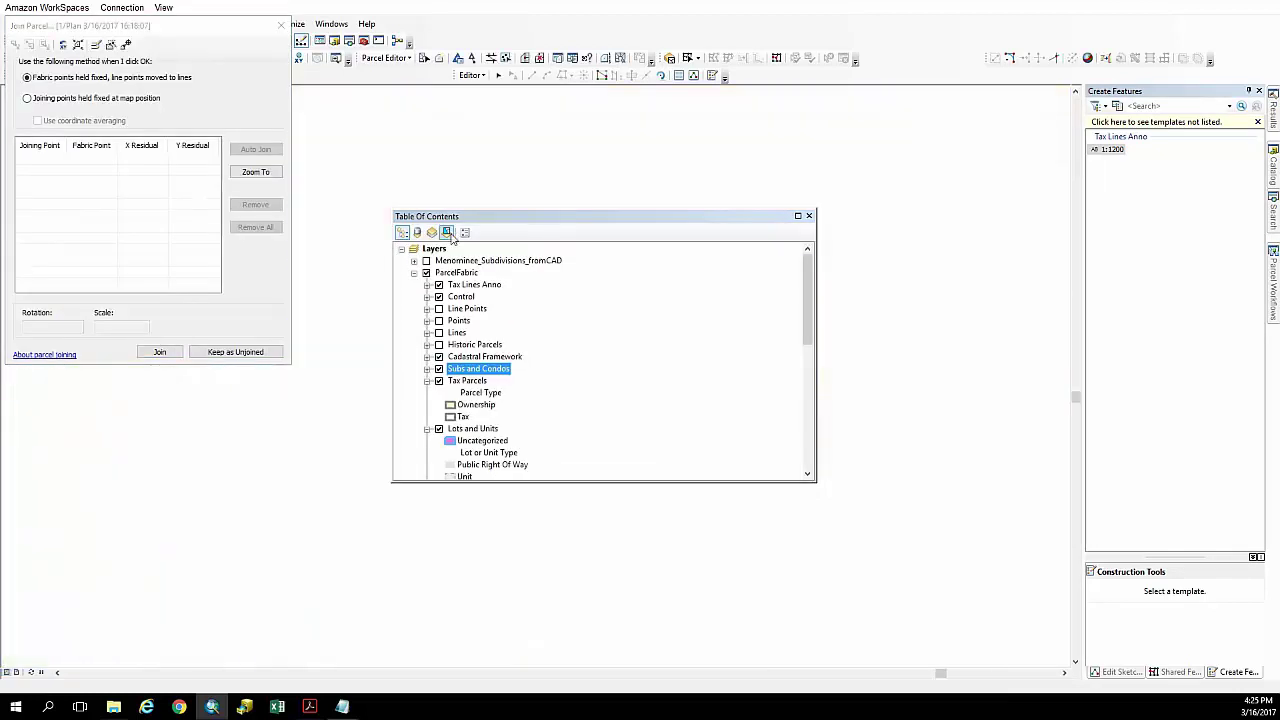
- Dock the Table of Contents left and trace a link along the road edge to the lot 69 corner
click(481, 221)
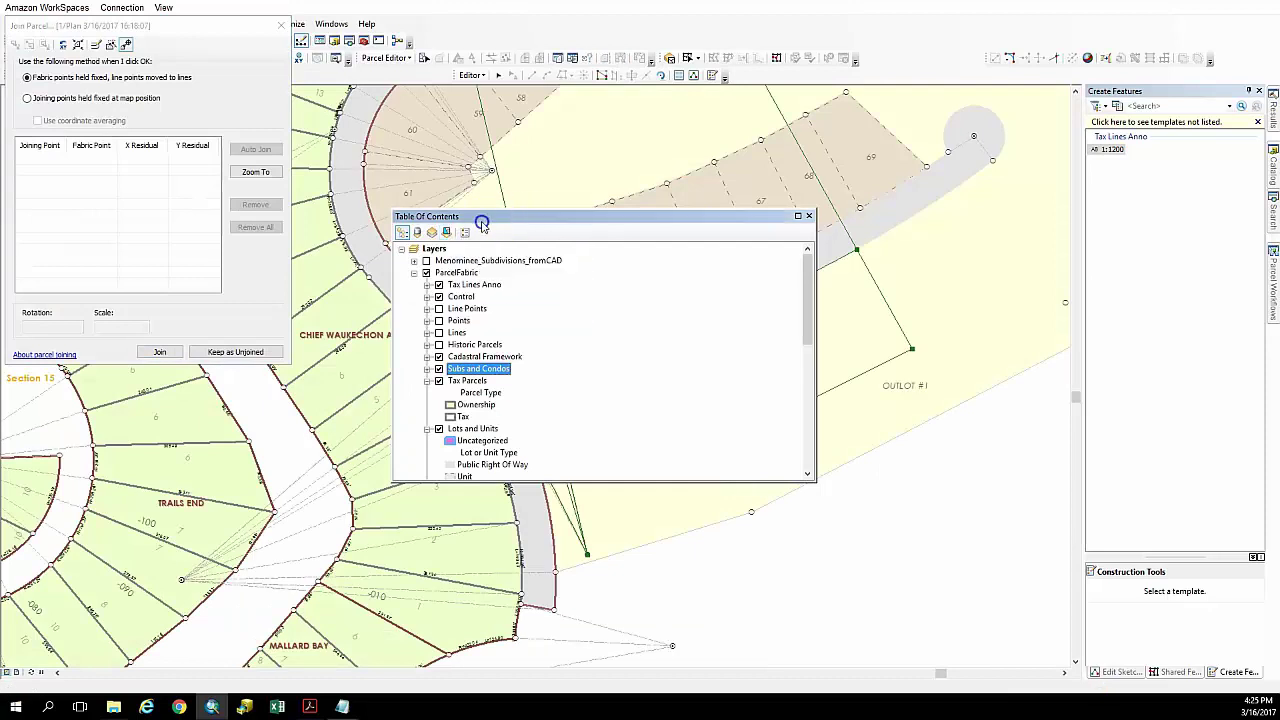
drag(481, 221, 25, 377)
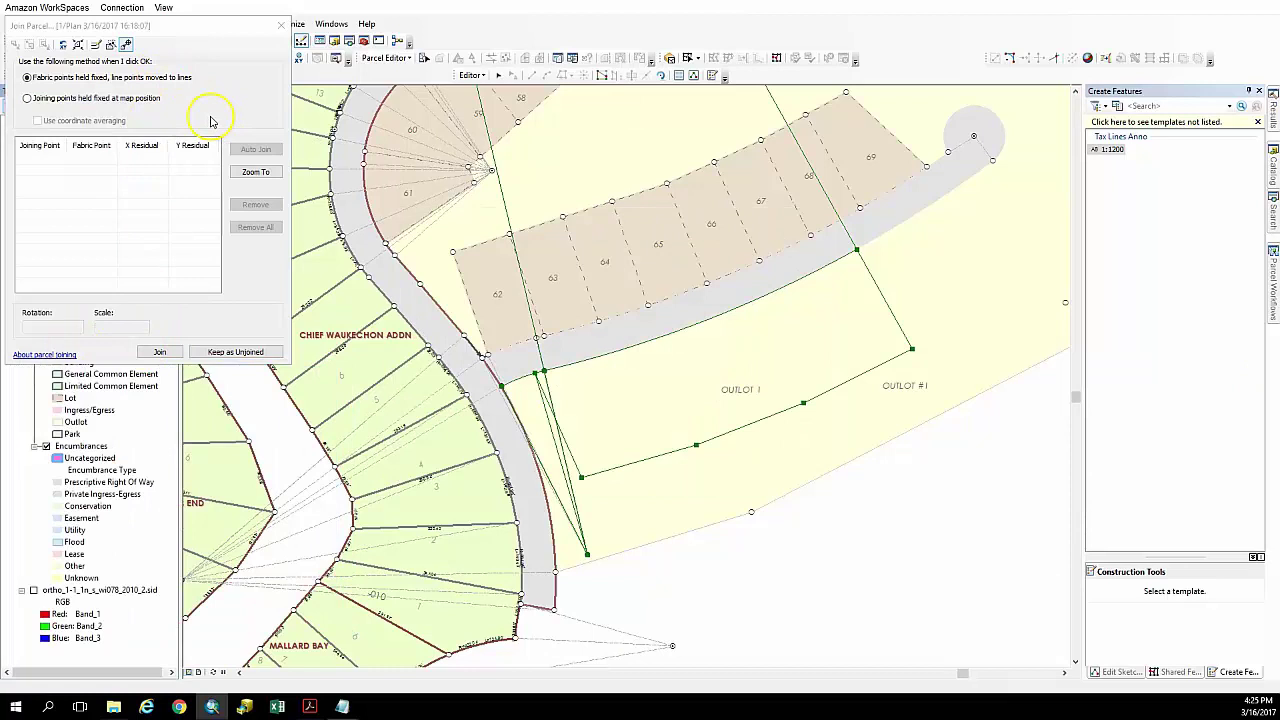
click(96, 44)
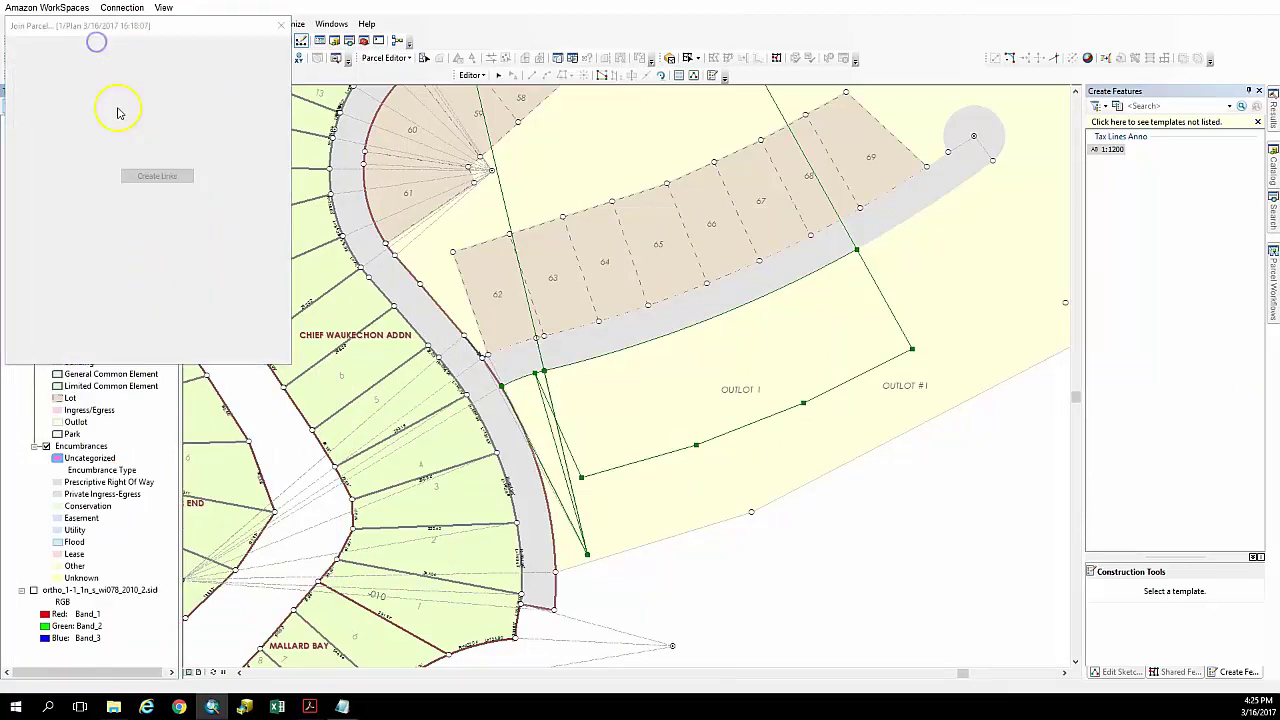
click(500, 387)
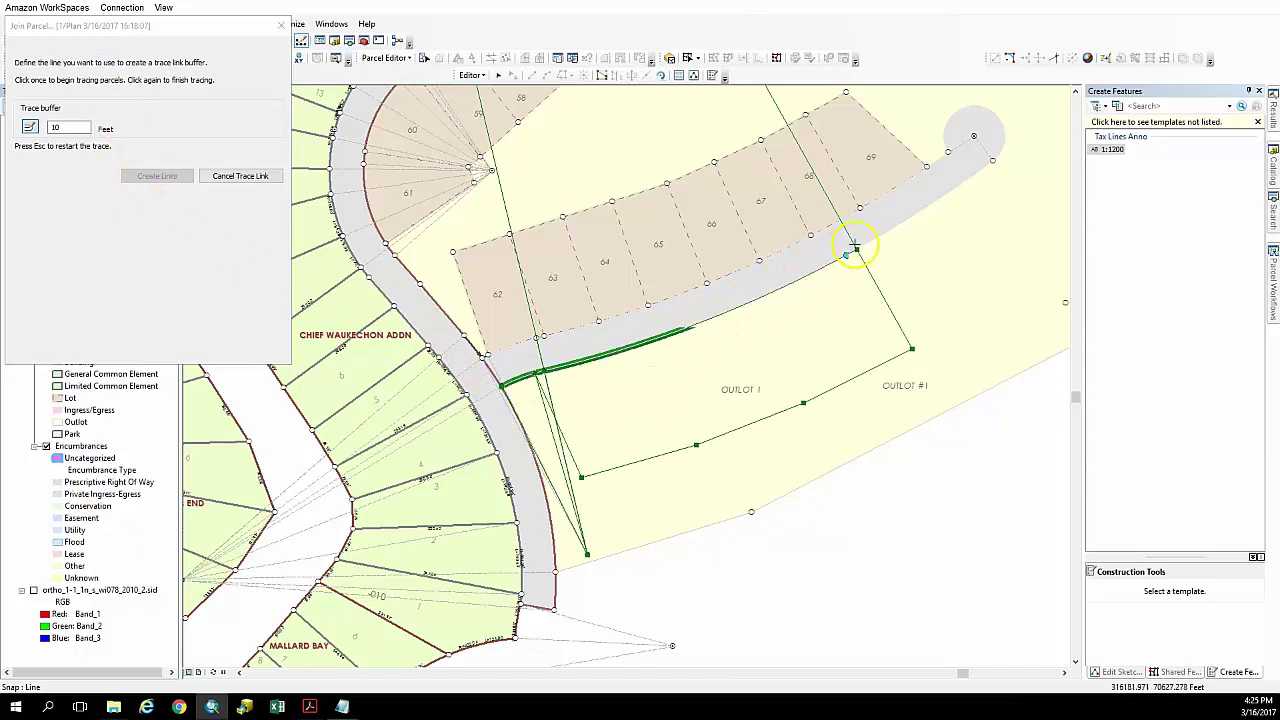
click(855, 245)
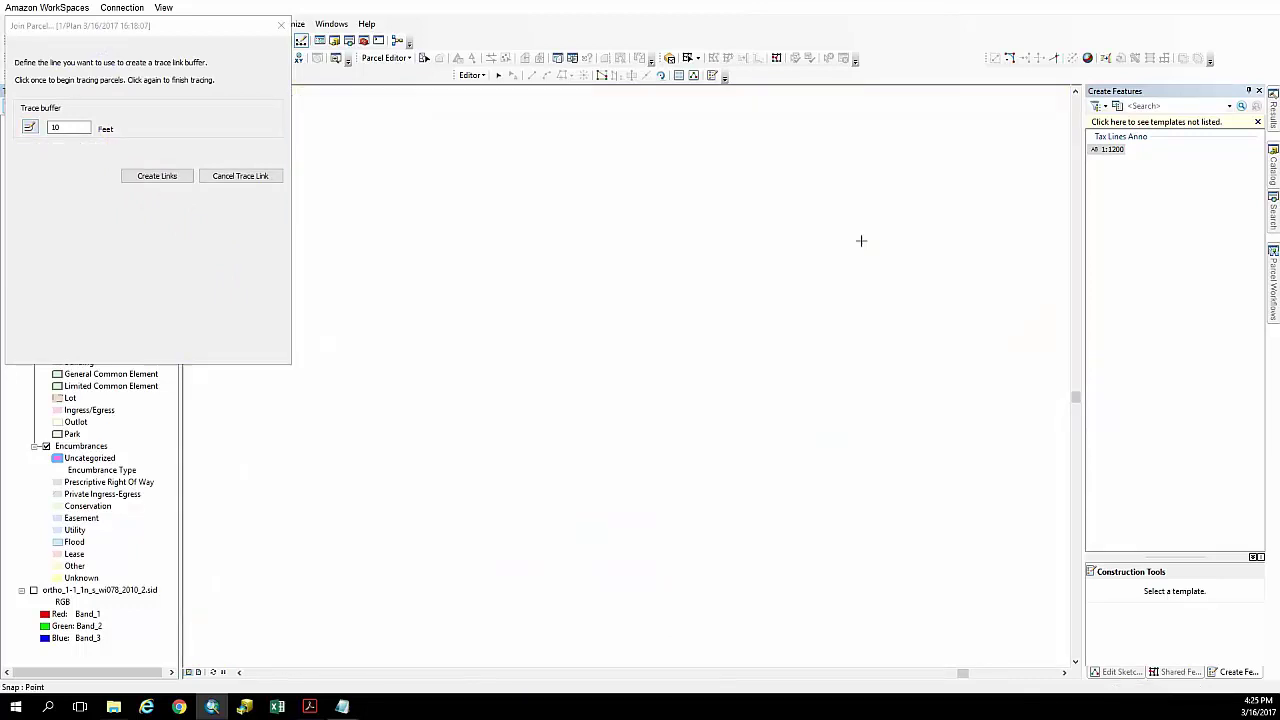
- Create the join links and join the boundary parcel into the parcel fabric
click(155, 184)
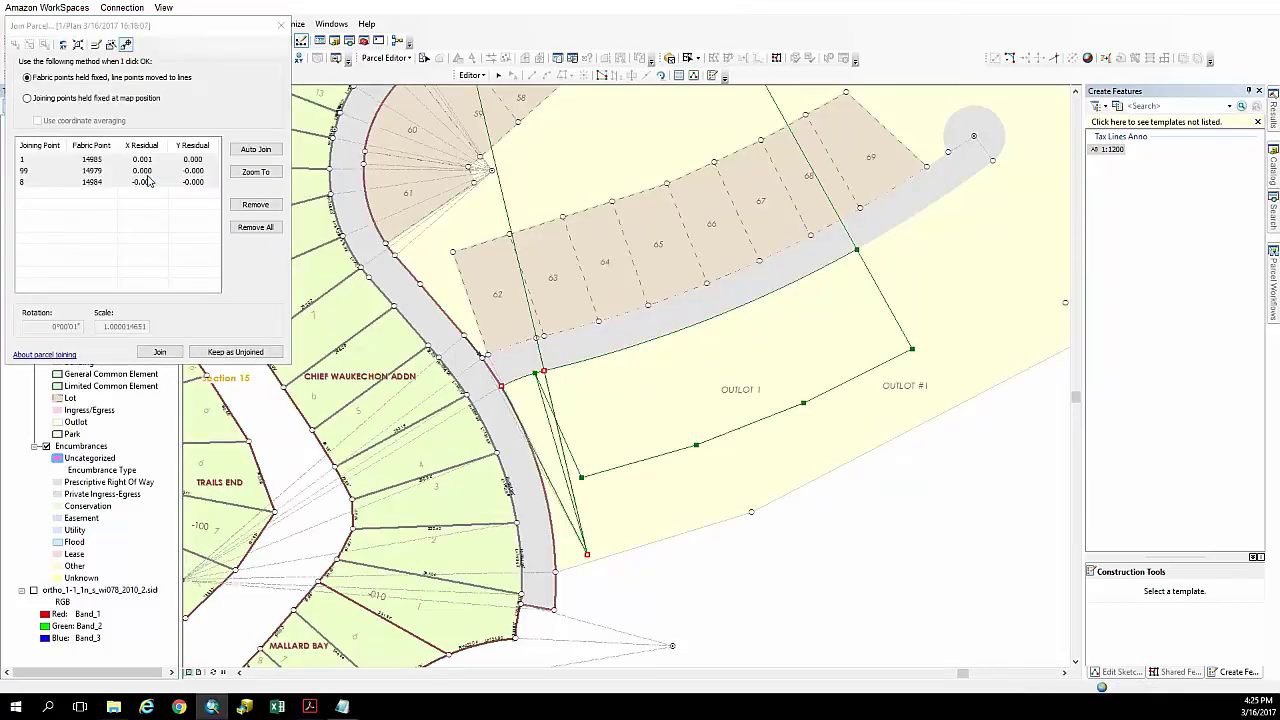
click(182, 210)
click(165, 353)
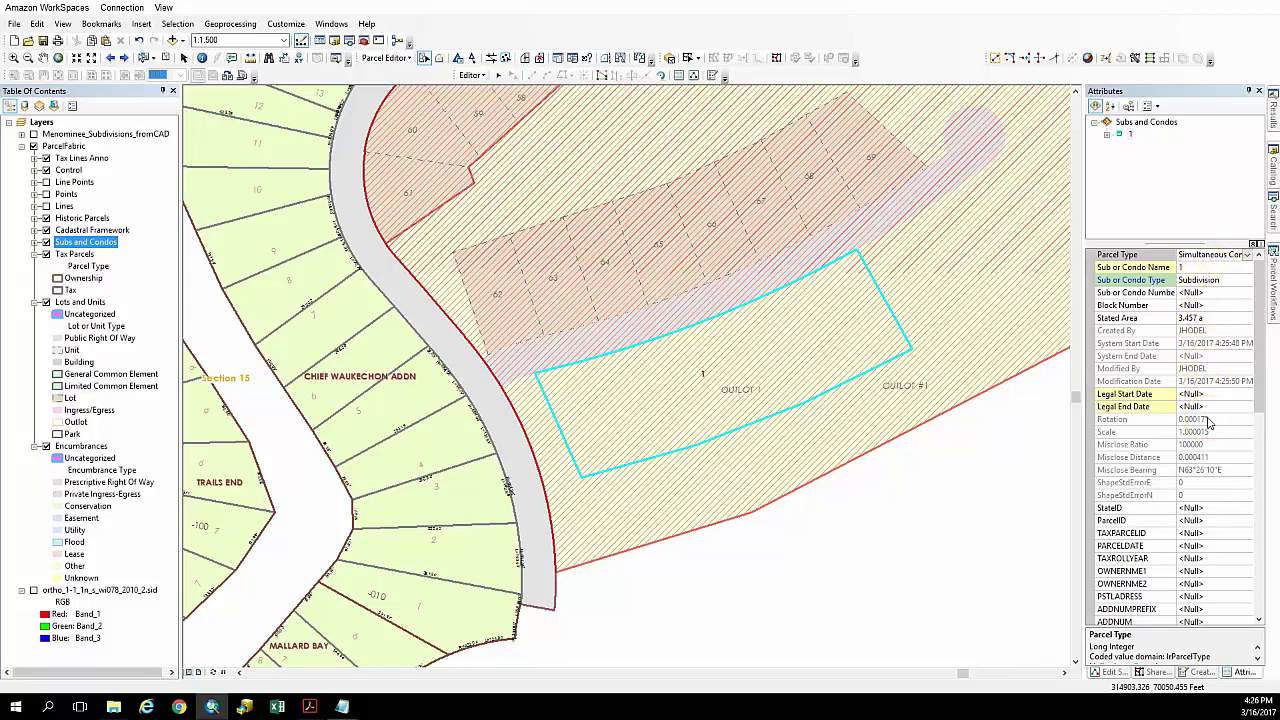
- Show the New Subdivision workflow list with Update Attributes as the current step
click(1273, 292)
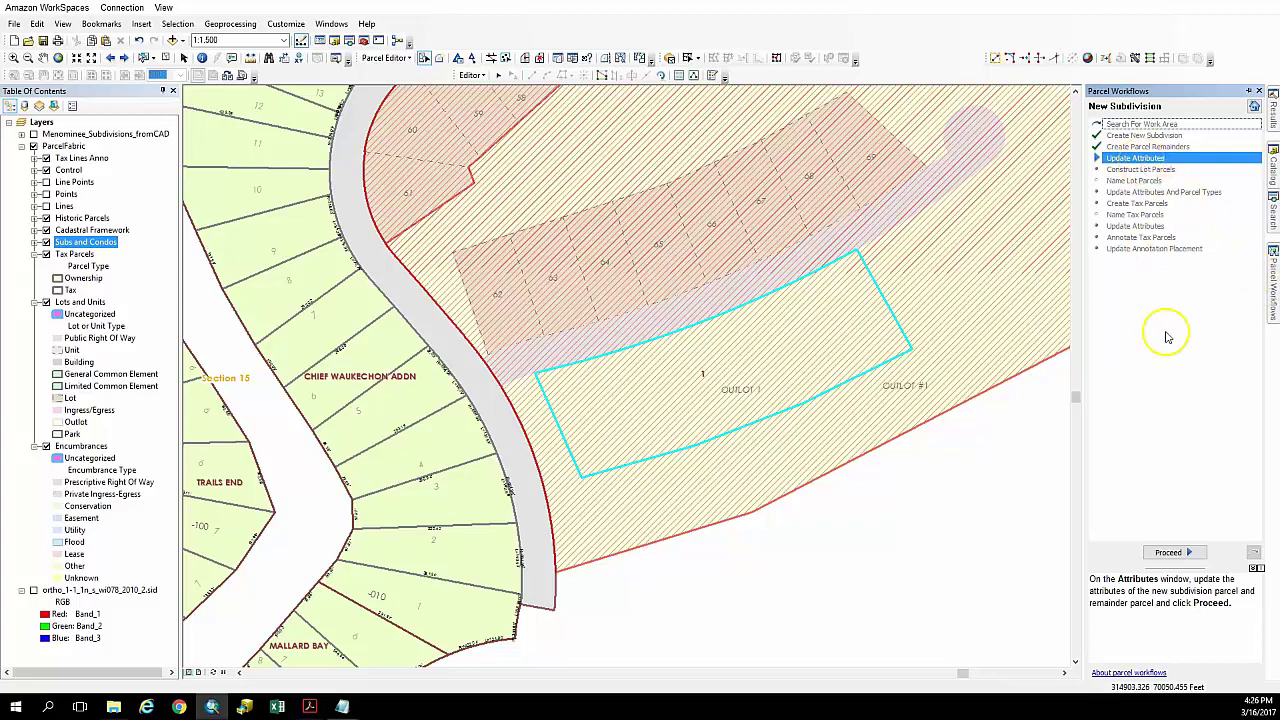
- Advance to Construct Lot Parcels, dock the lot window on the left, and bring up rear line 8–7's editing options
click(1168, 552)
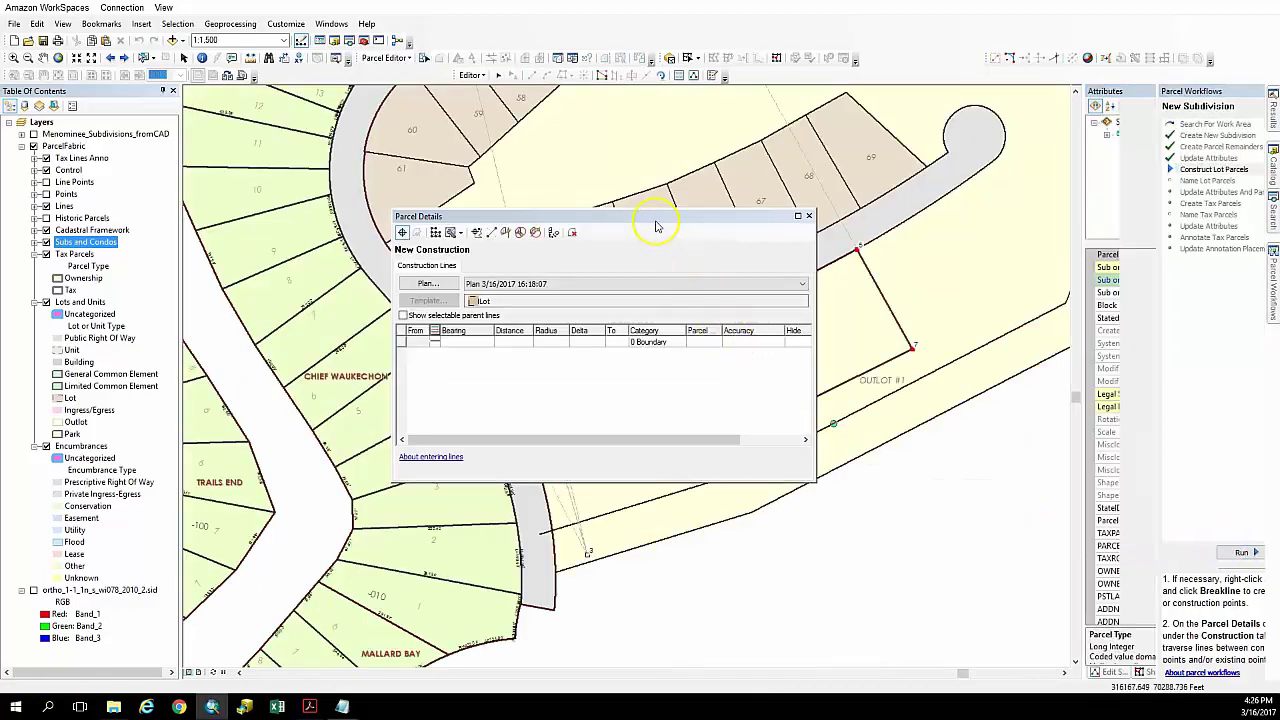
drag(654, 220, 24, 386)
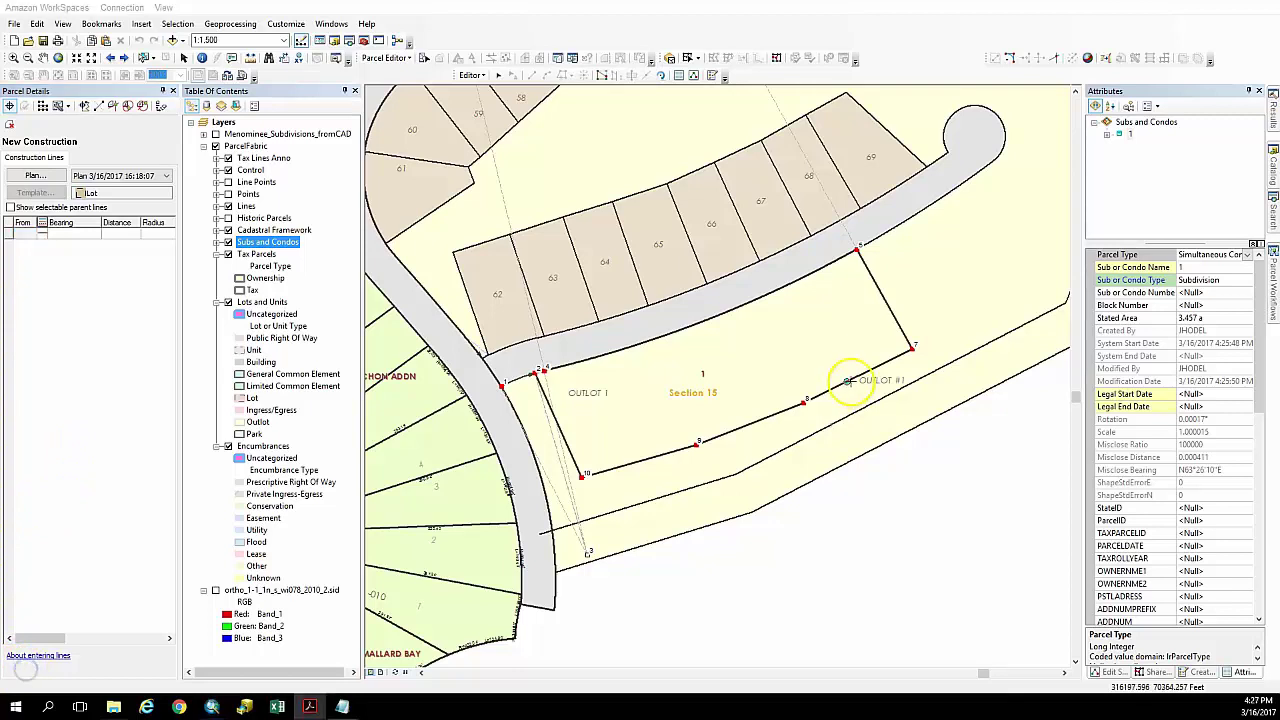
right_click(850, 381)
- Break rear line 8–7 at 112.16 and rear line 9–8 at 114.43
click(888, 407)
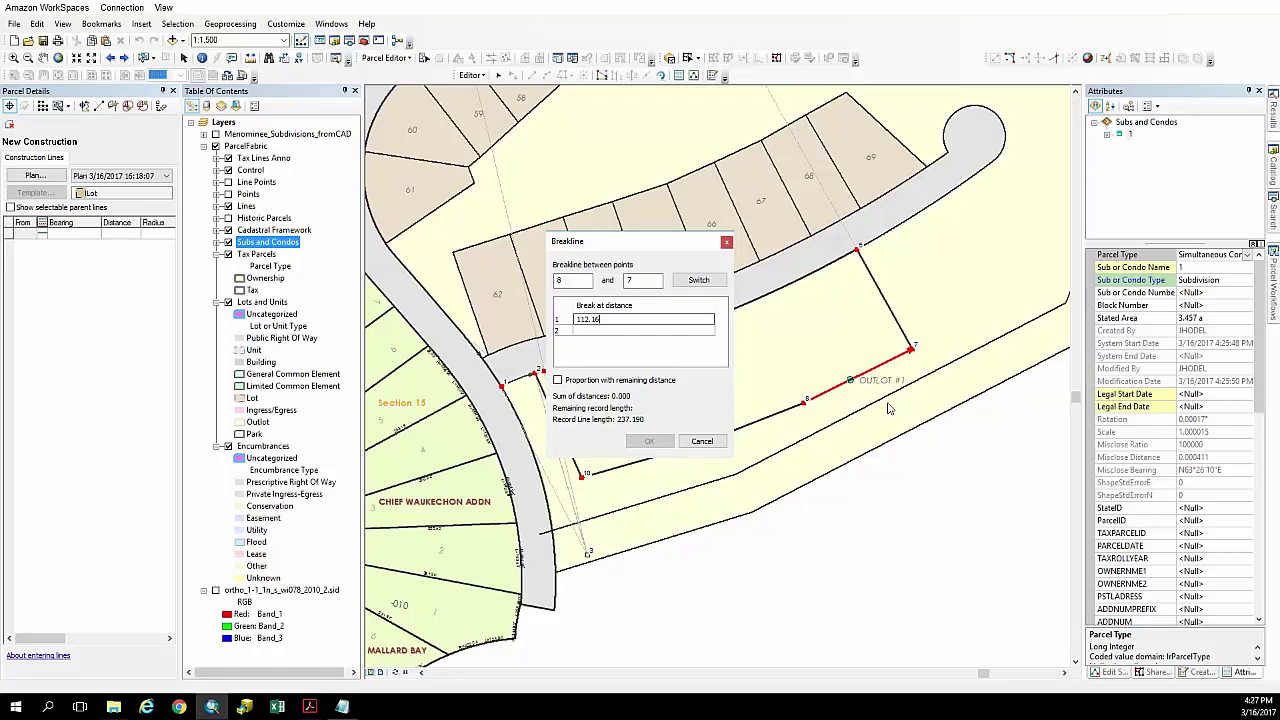
click(648, 441)
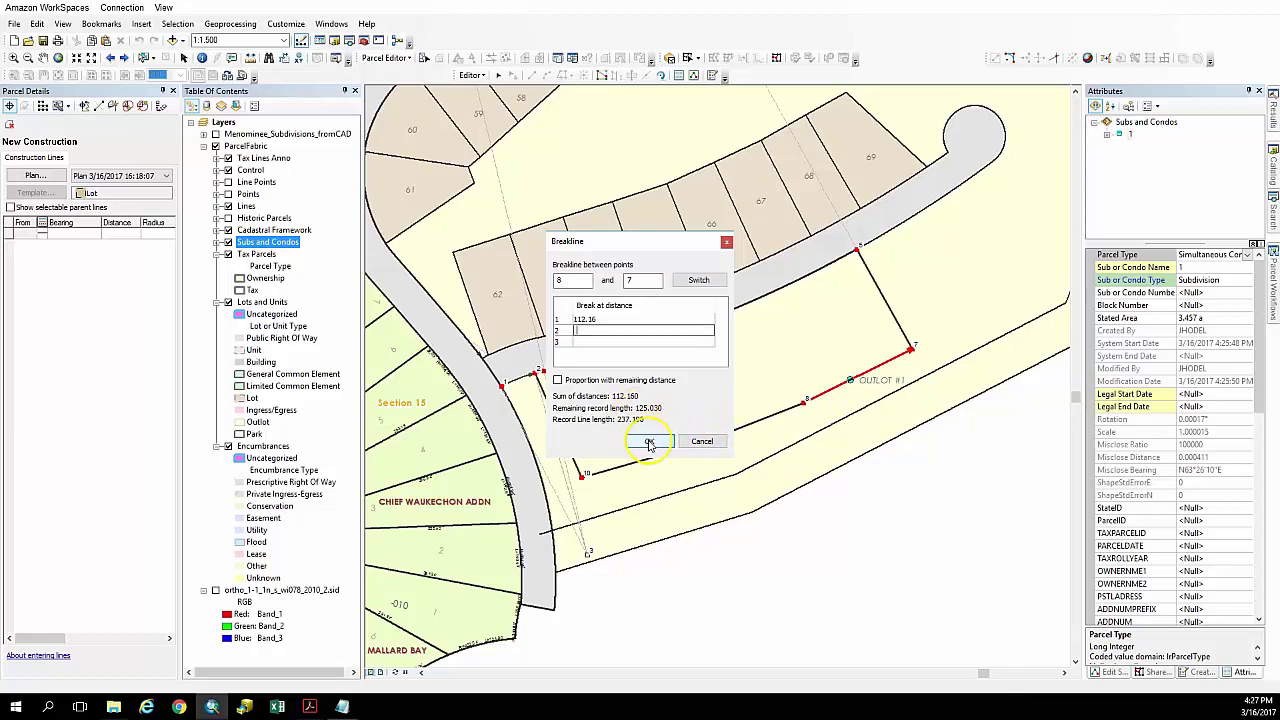
click(648, 443)
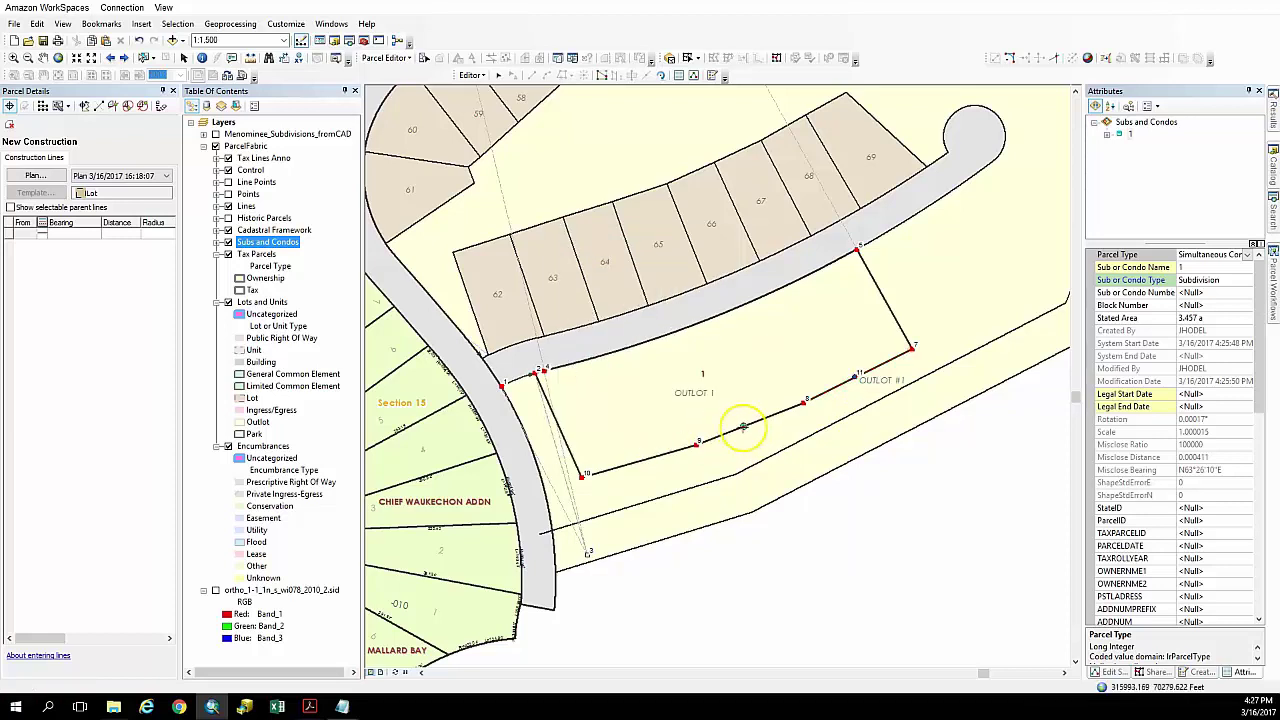
right_click(741, 428)
click(770, 451)
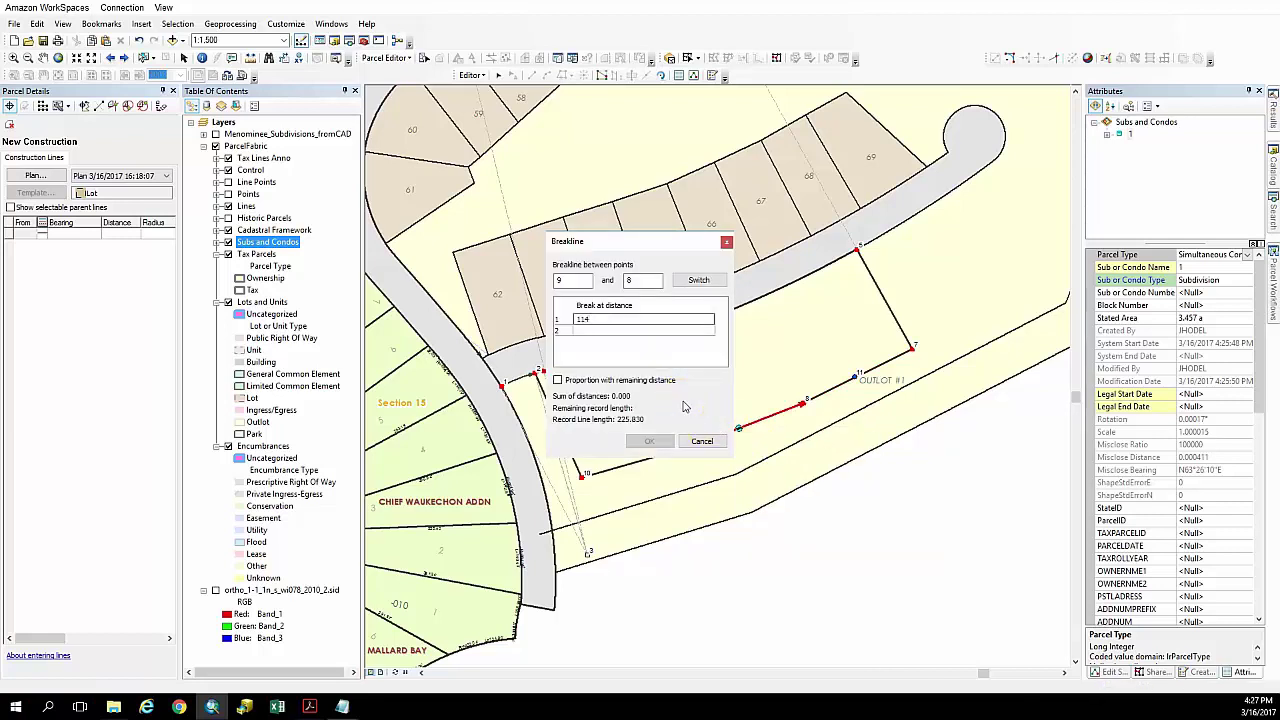
text(3)
key(Return)
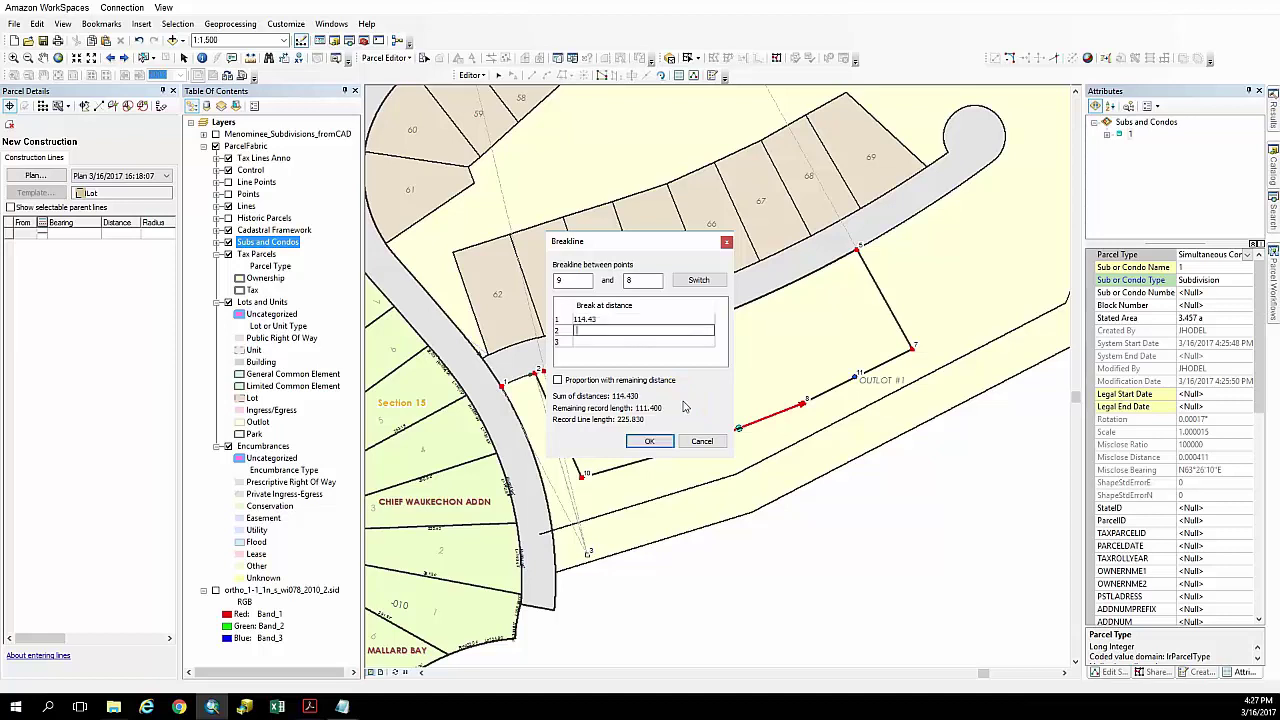
click(649, 441)
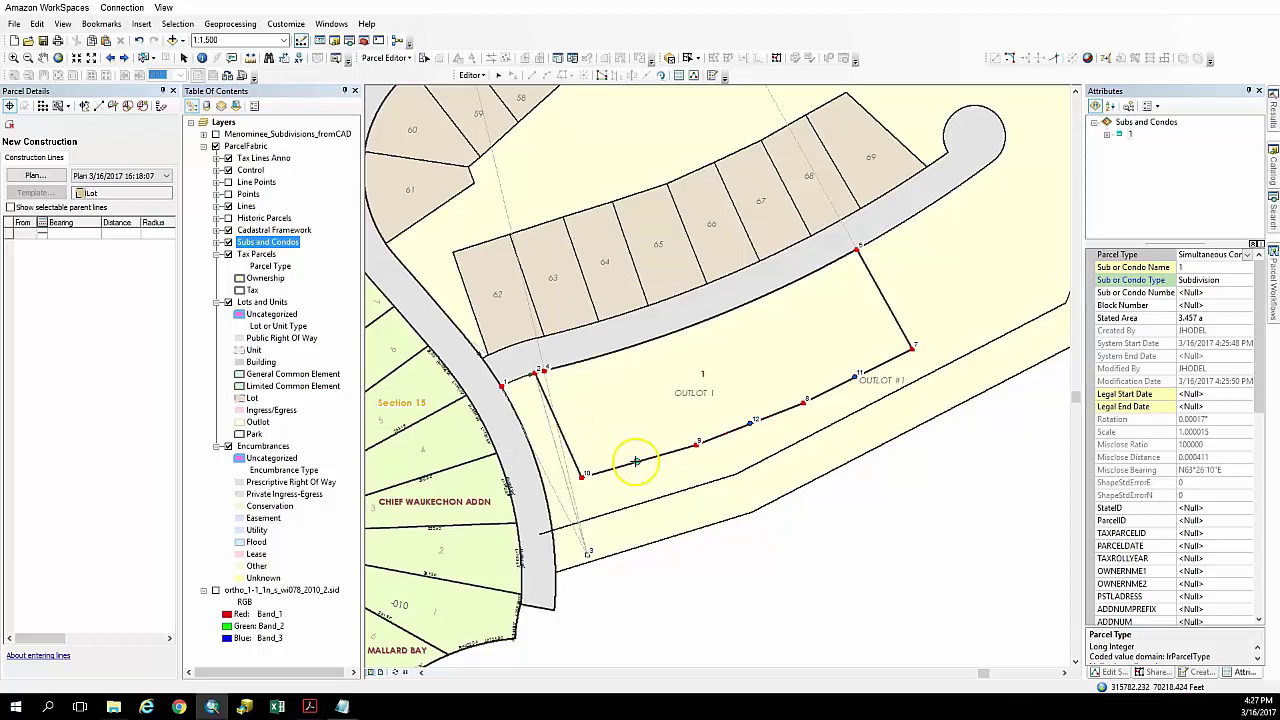
- Break rear line 10–9 at 110 to create point 13, then start a lot line from point 11
right_click(626, 446)
click(650, 468)
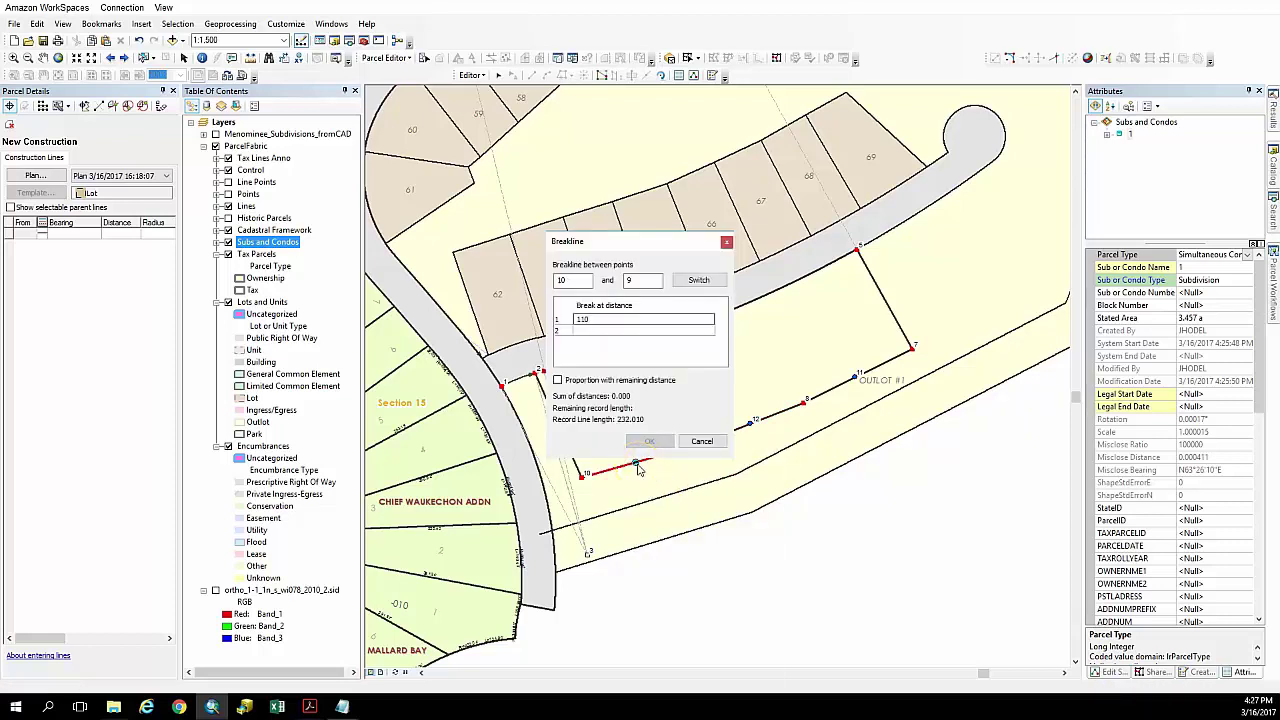
key(Return)
click(648, 442)
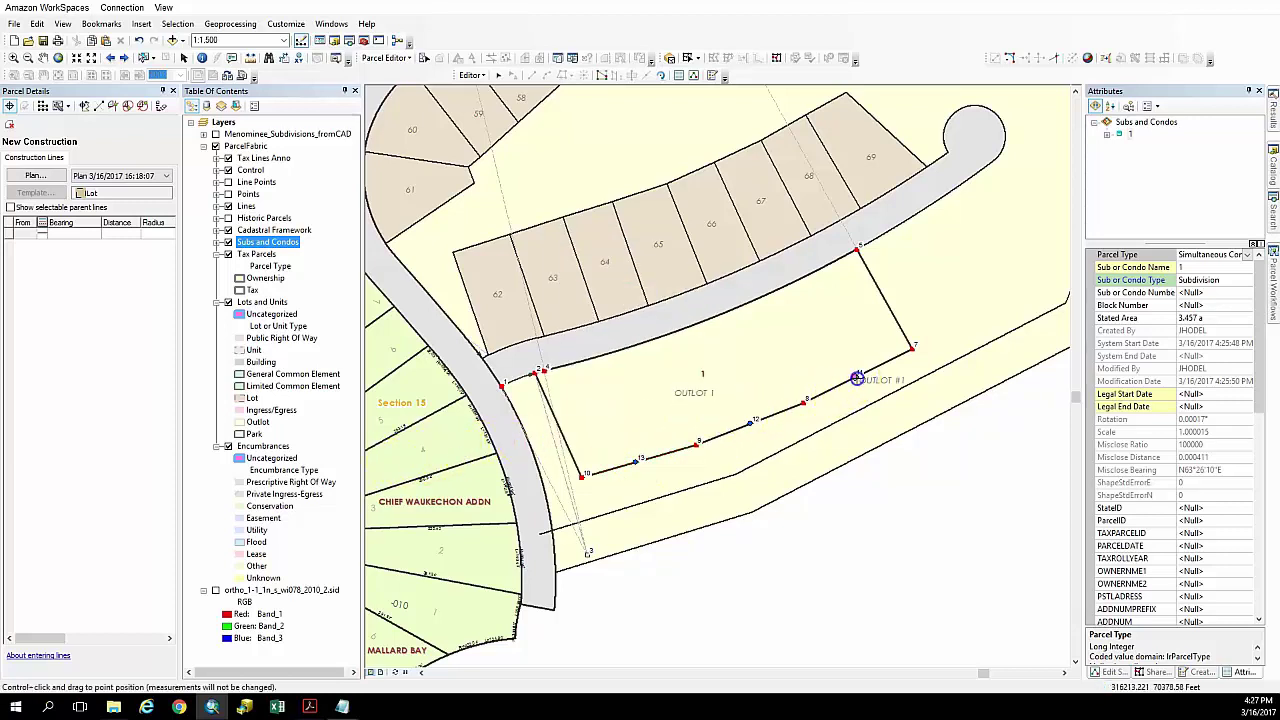
drag(857, 375, 836, 346)
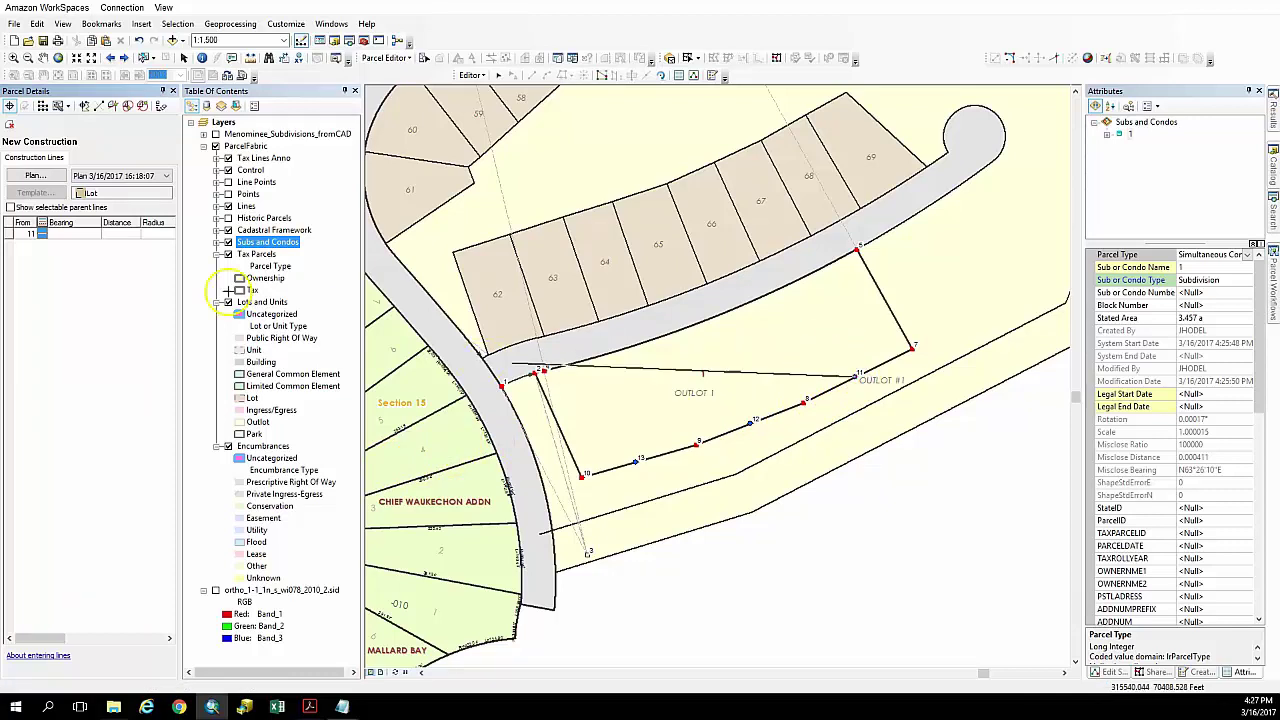
- Draw a lot line by setting its bearing and a 219.31 distance
click(815, 313)
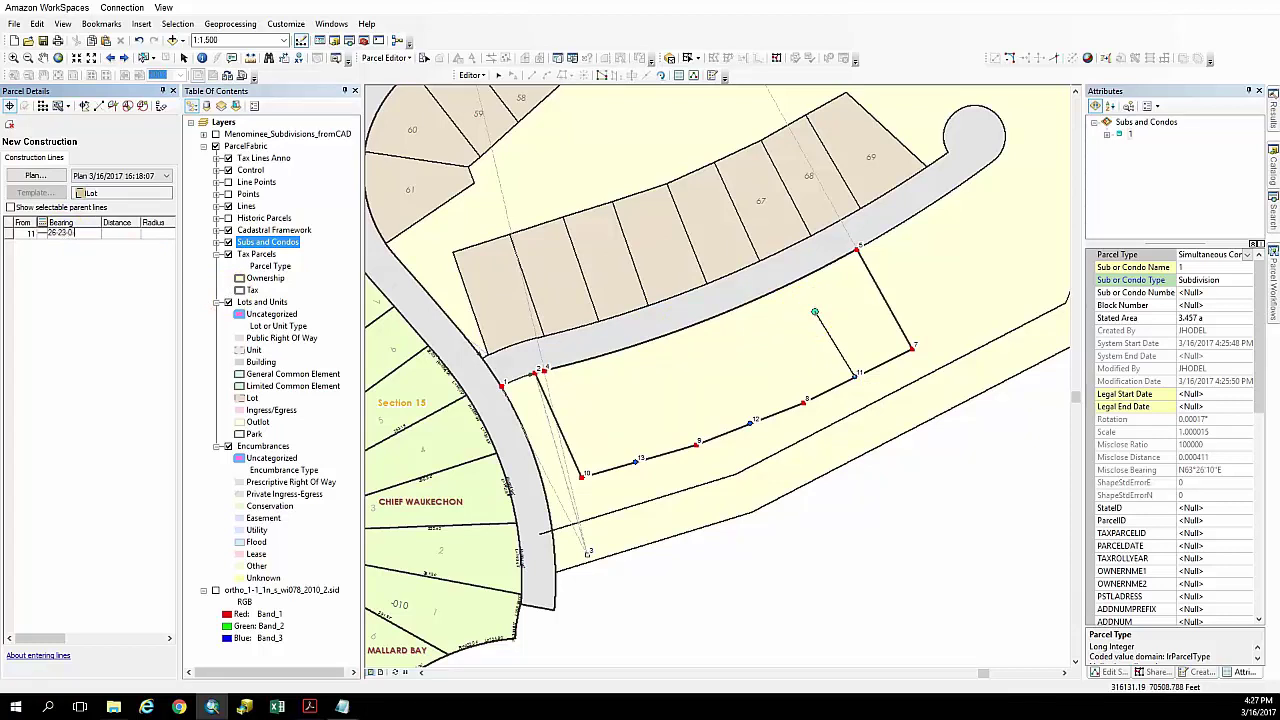
click(815, 312)
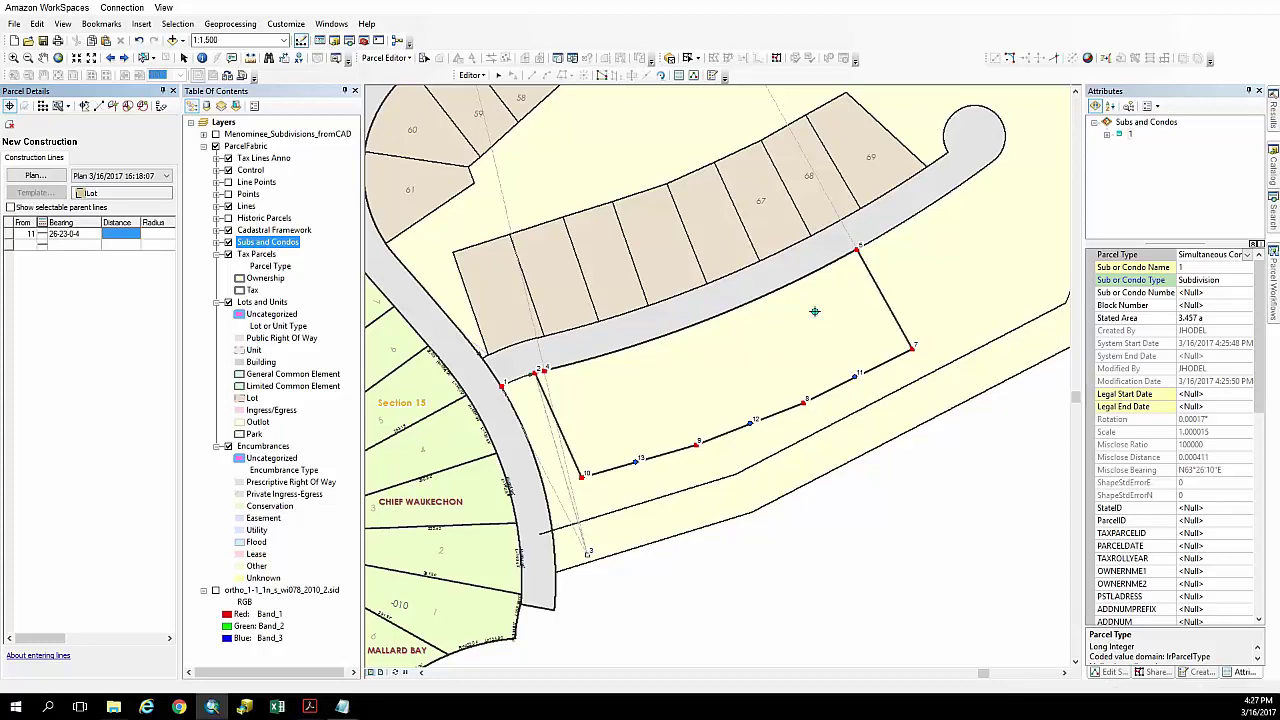
text(219.31)
key(Return)
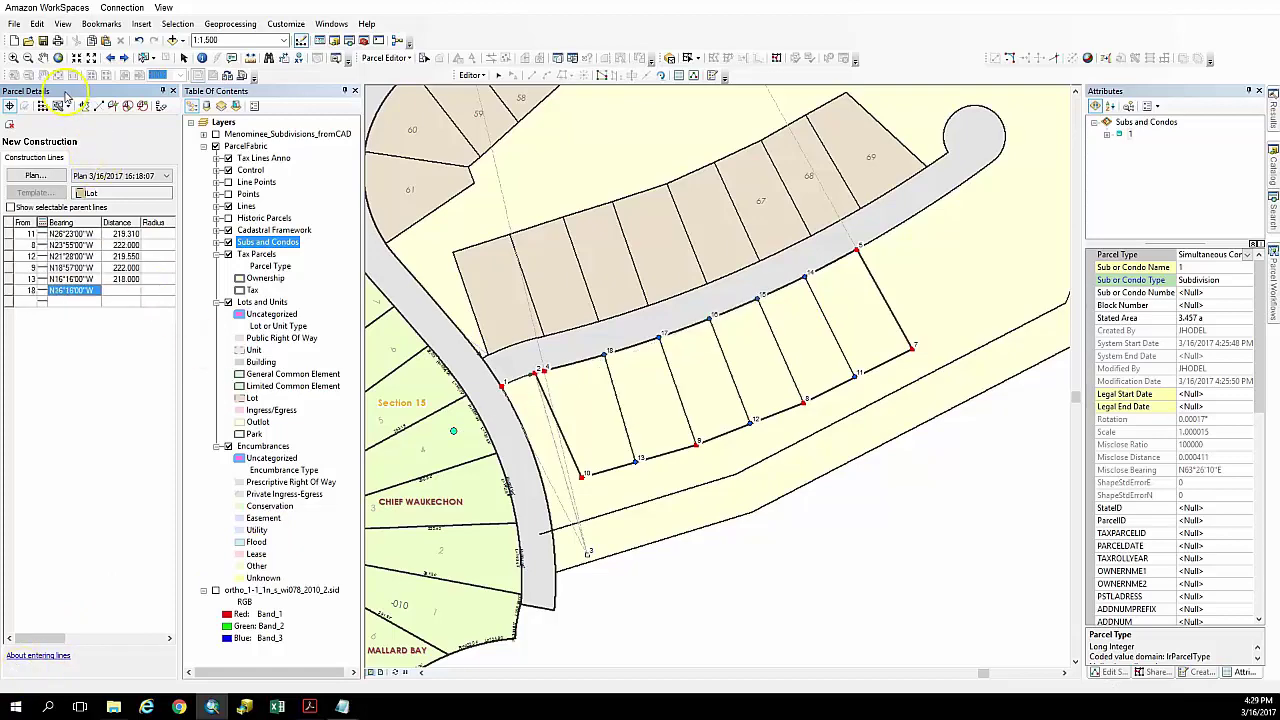
- Re-dock the lot construction window on the left and open the lot-building options
drag(66, 95, 491, 201)
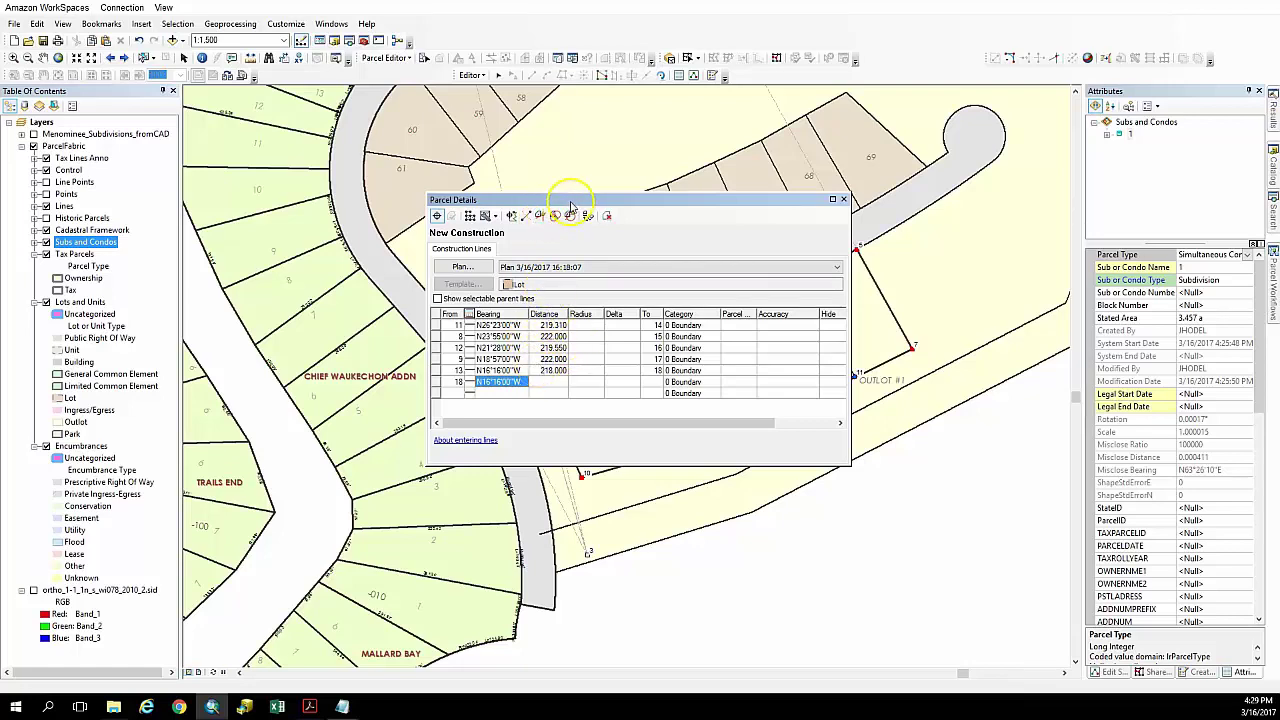
drag(566, 201, 25, 385)
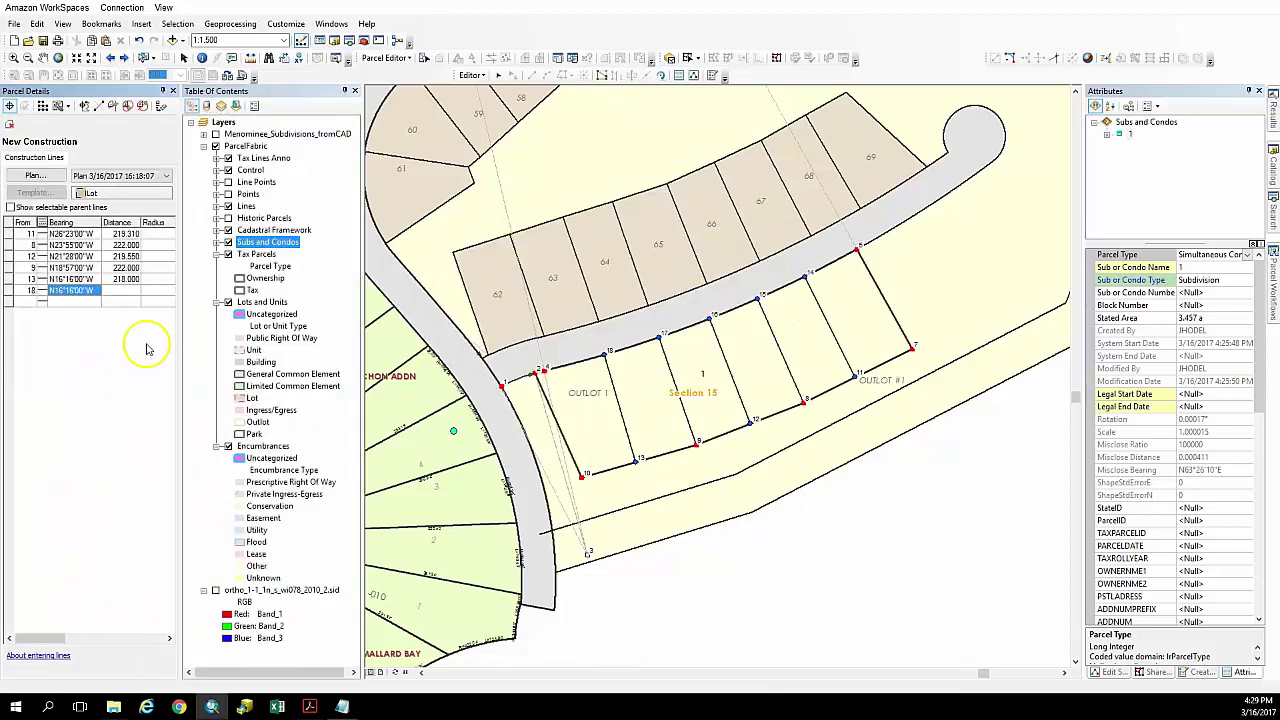
click(67, 106)
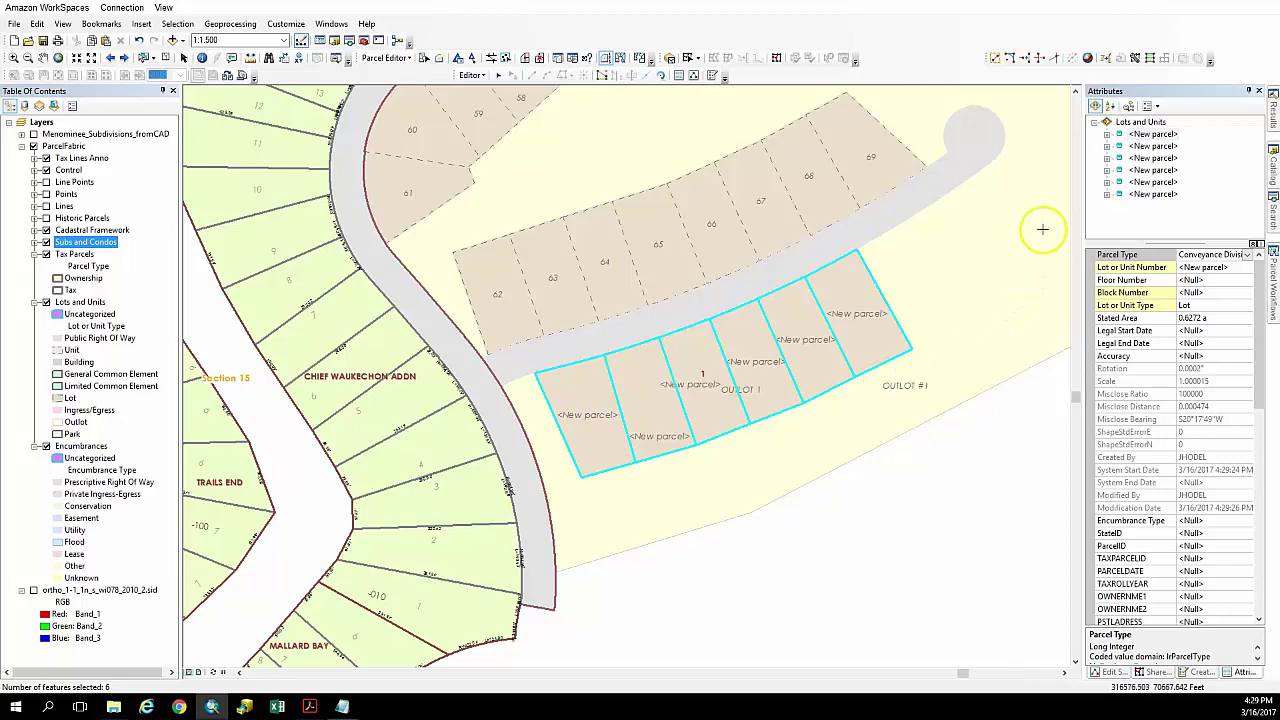
- Number the six new lots sequentially 73 through 78
click(605, 57)
mouse_move(855, 308)
mouse_down()
mouse_move(650, 402)
mouse_move(588, 414)
mouse_up()
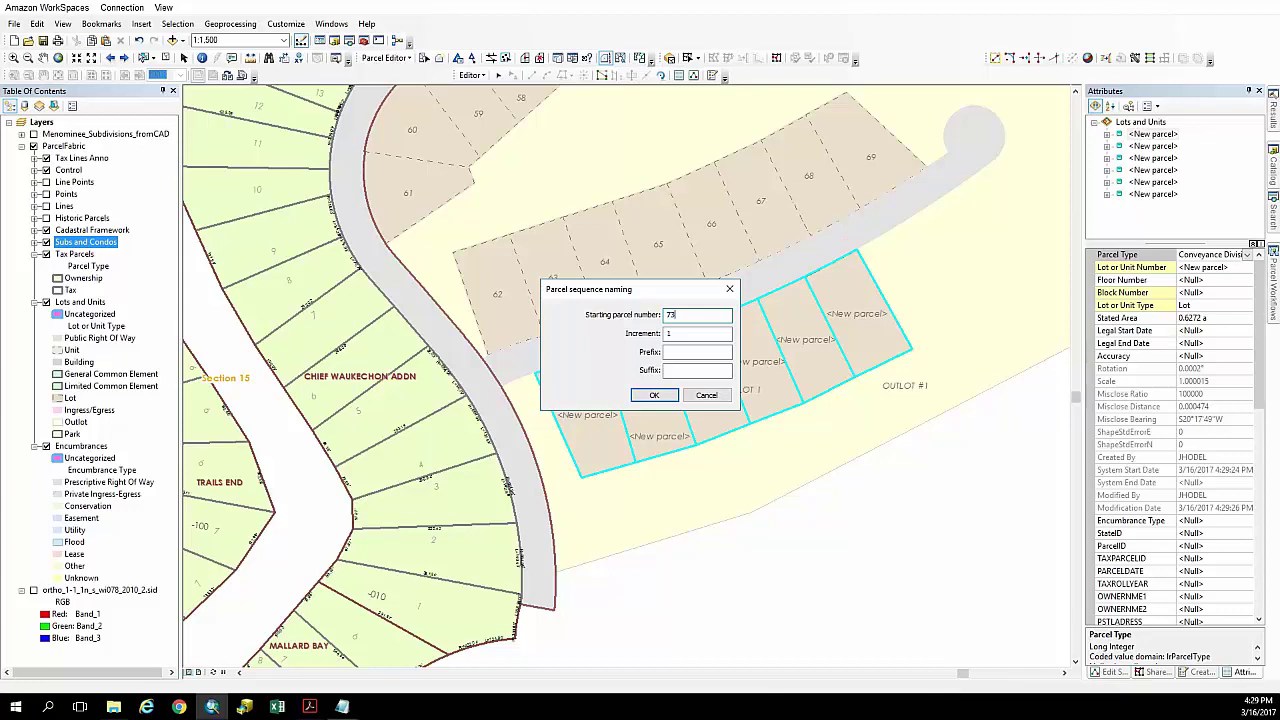
key(Return)
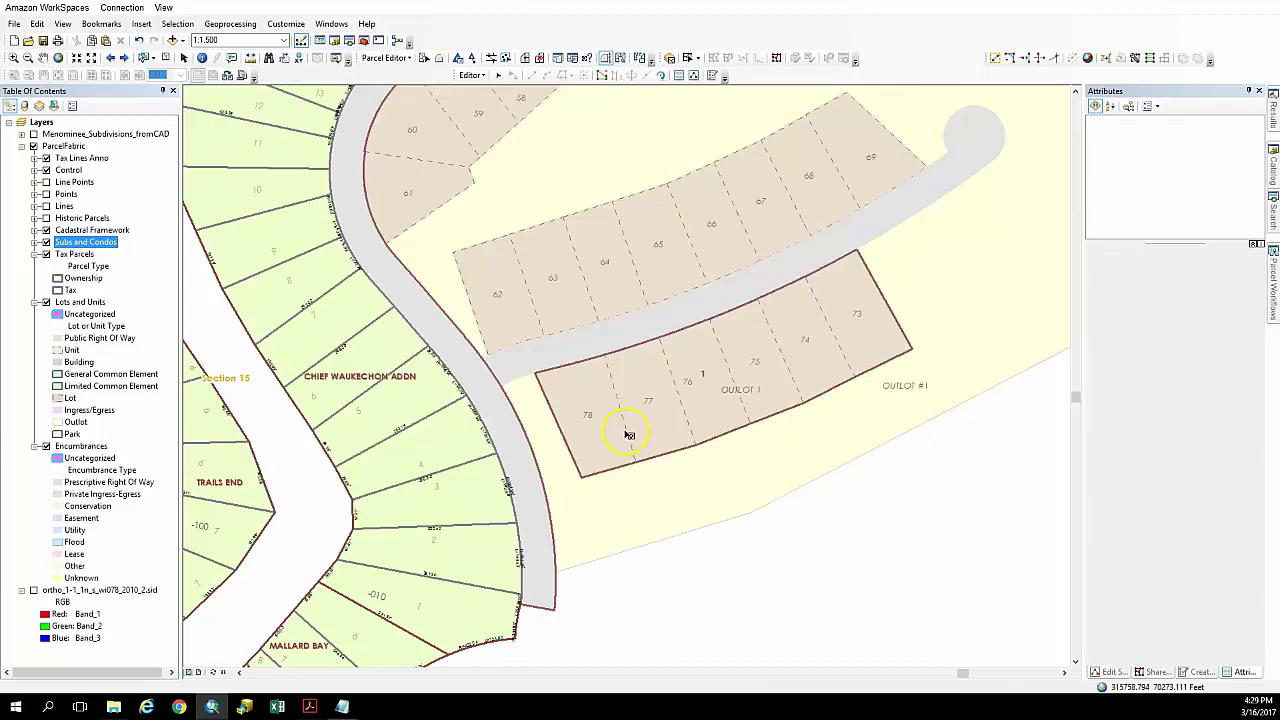
- Select lots 73–78, review their attributes, and return to the New Subdivision workflow
click(702, 396)
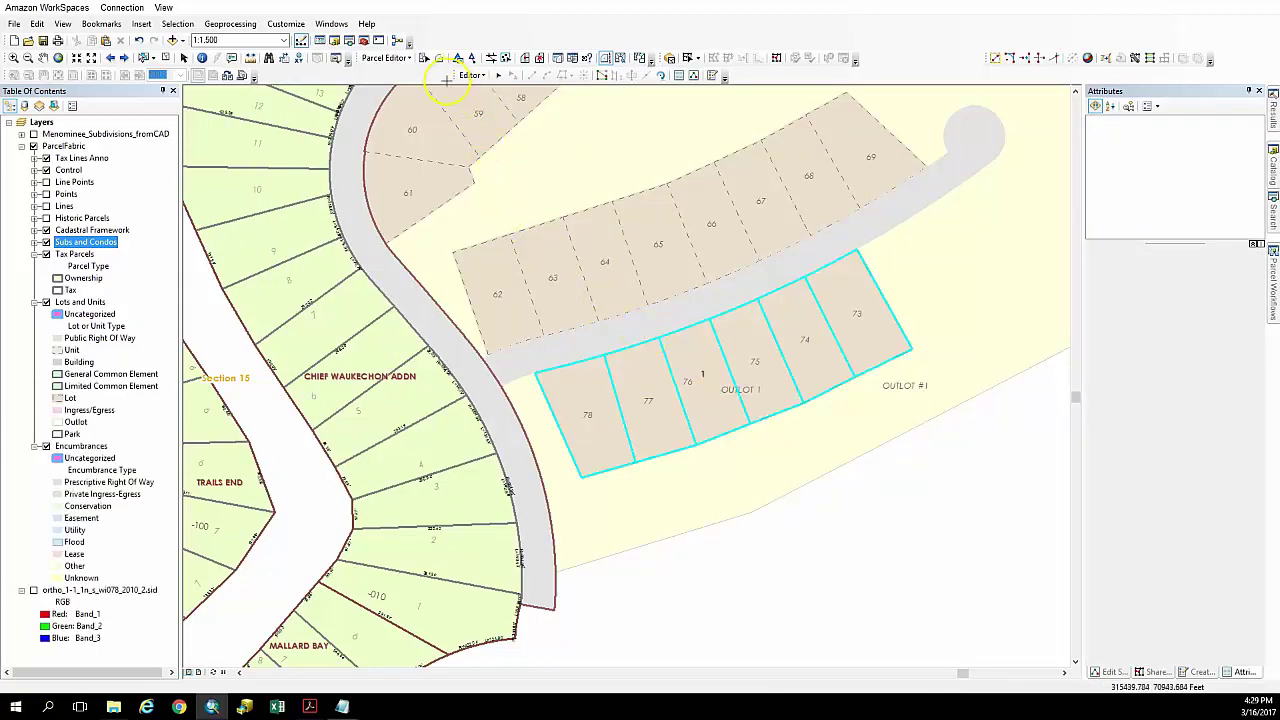
click(391, 62)
click(378, 86)
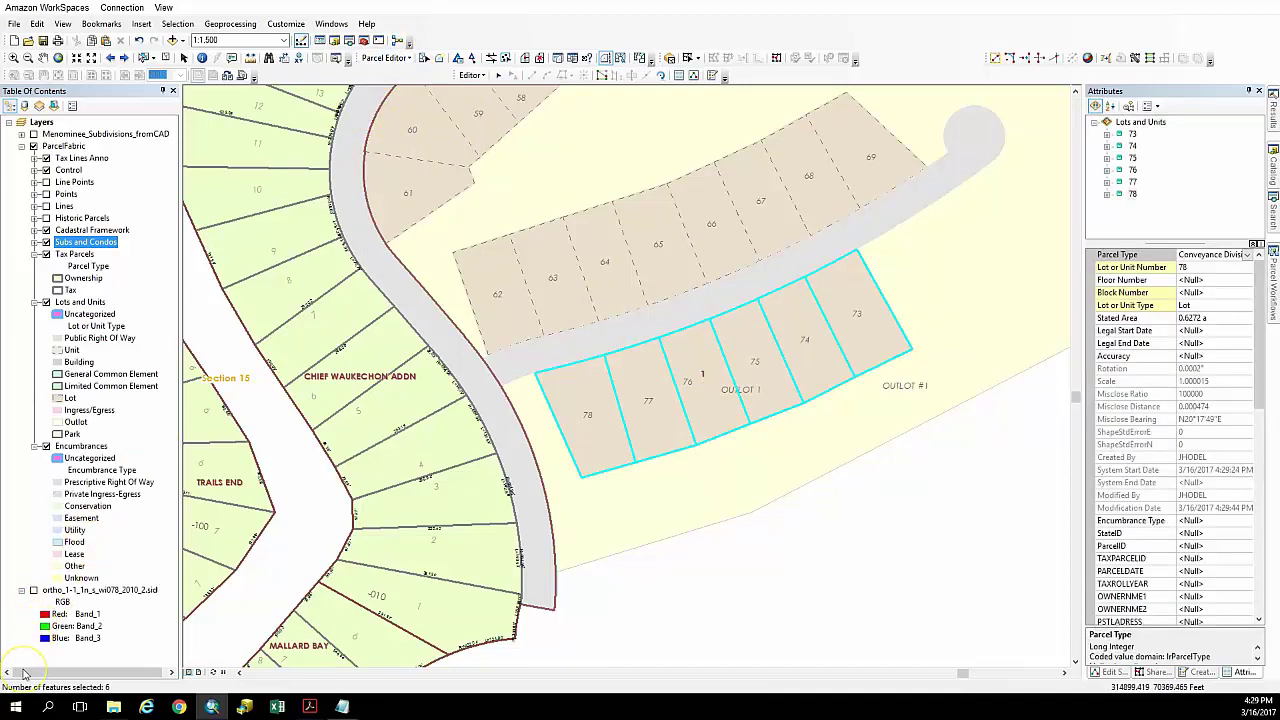
click(1267, 288)
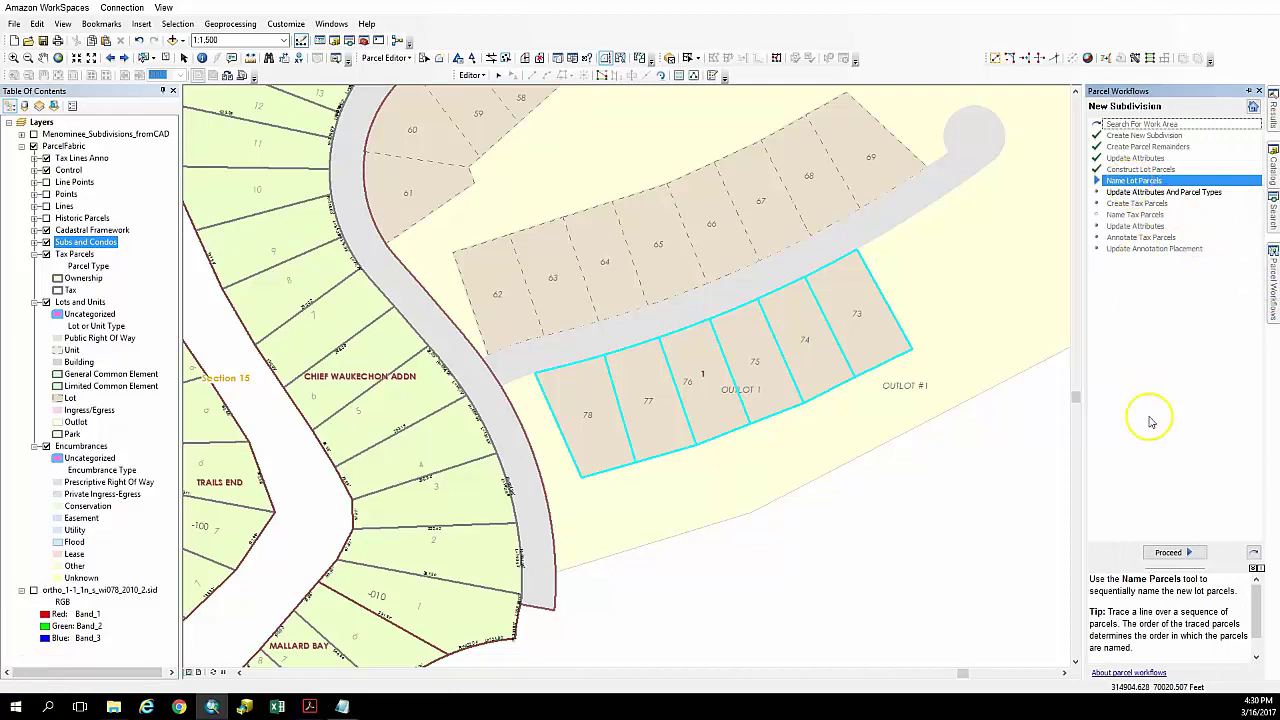
- Proceed past Name Lot Parcels and Create Tax Parcels to Name Tax Parcels
click(1166, 551)
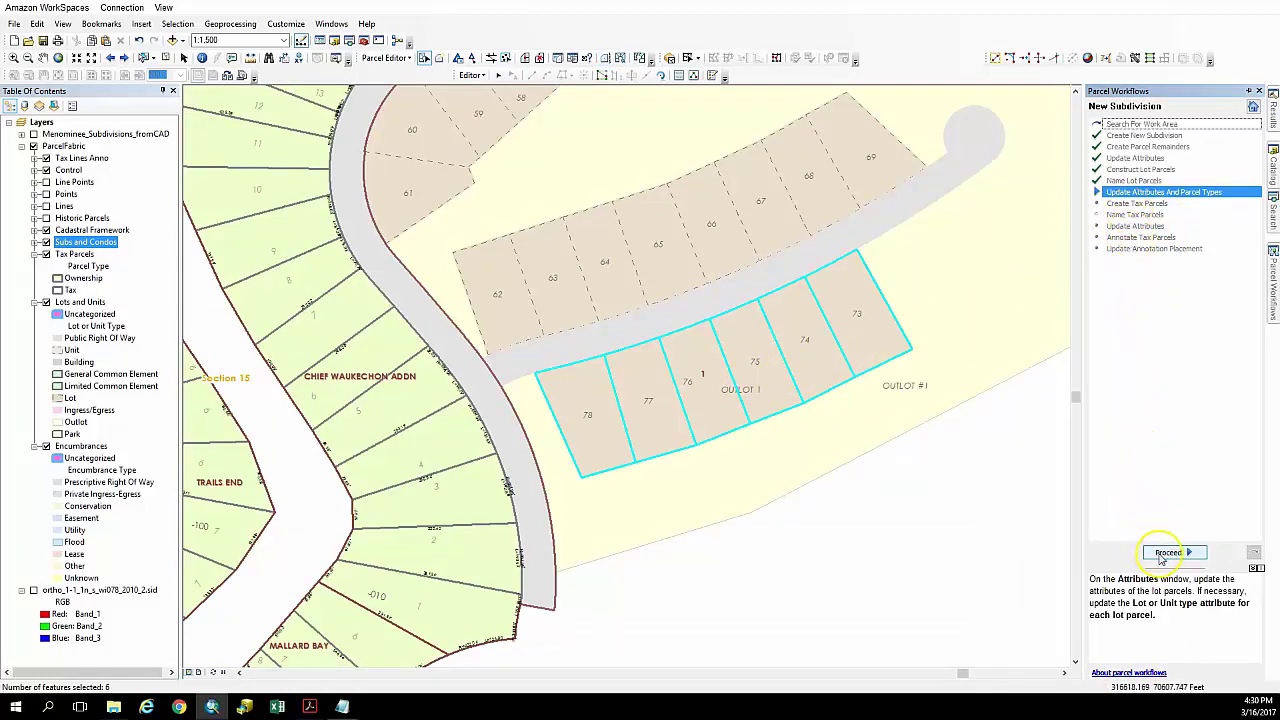
click(1163, 553)
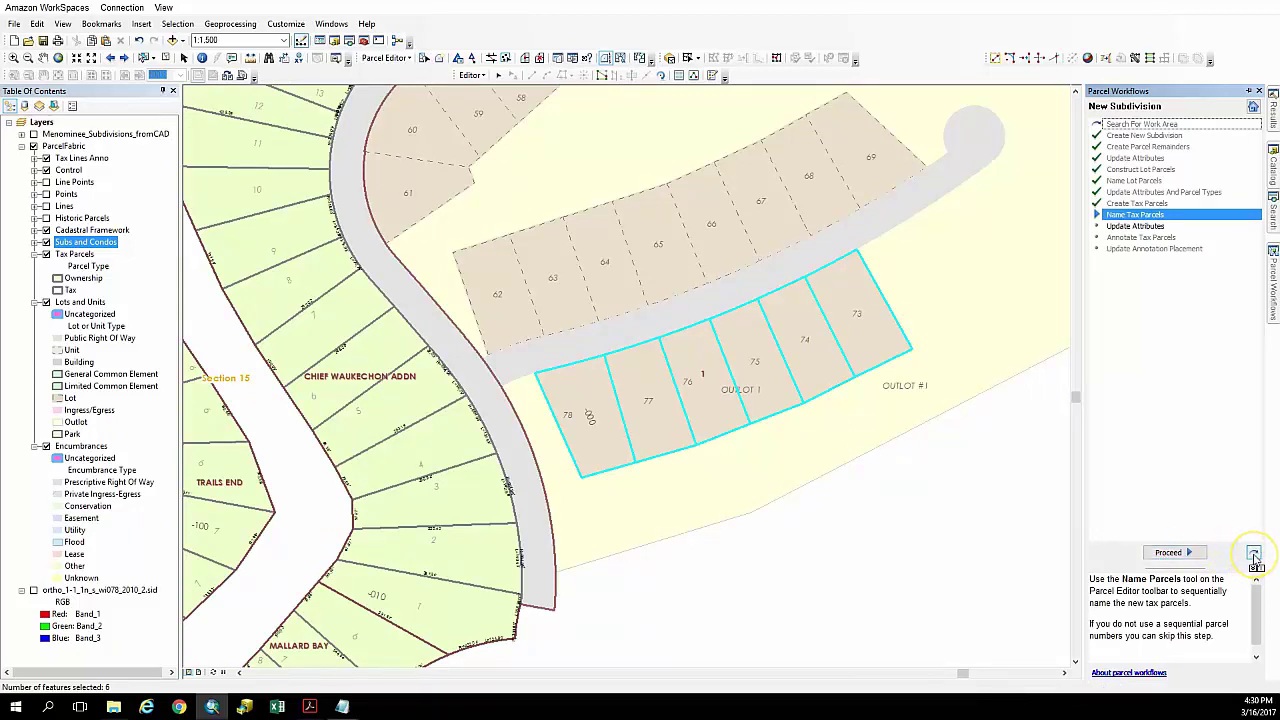
click(1180, 556)
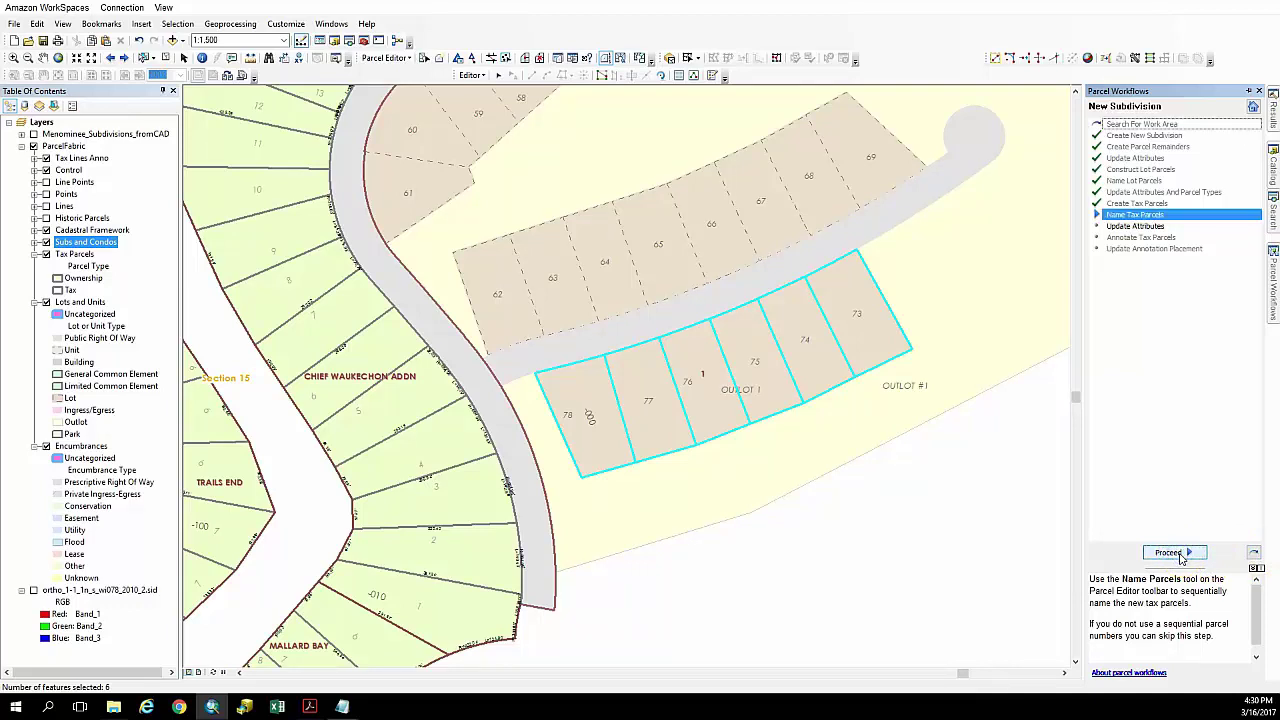
- Number the tax parcels 1 to 6 along a line from lot 73 to lot 78
click(852, 318)
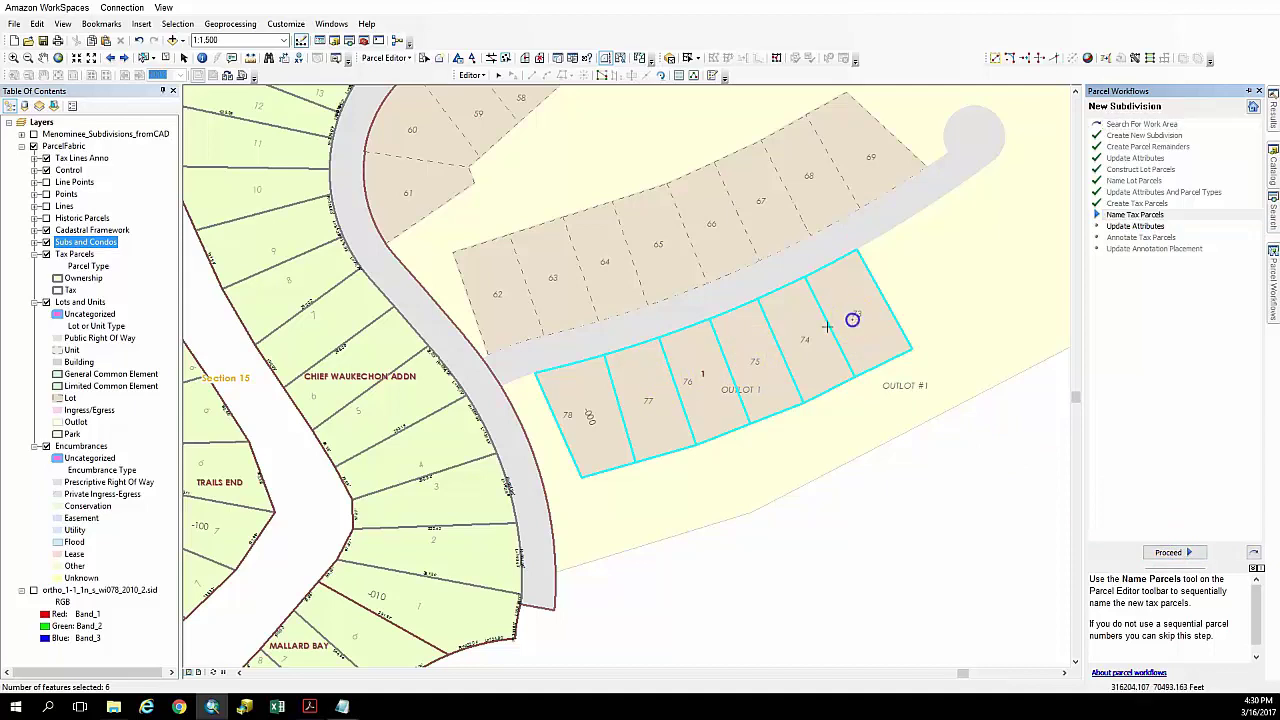
double_click(580, 413)
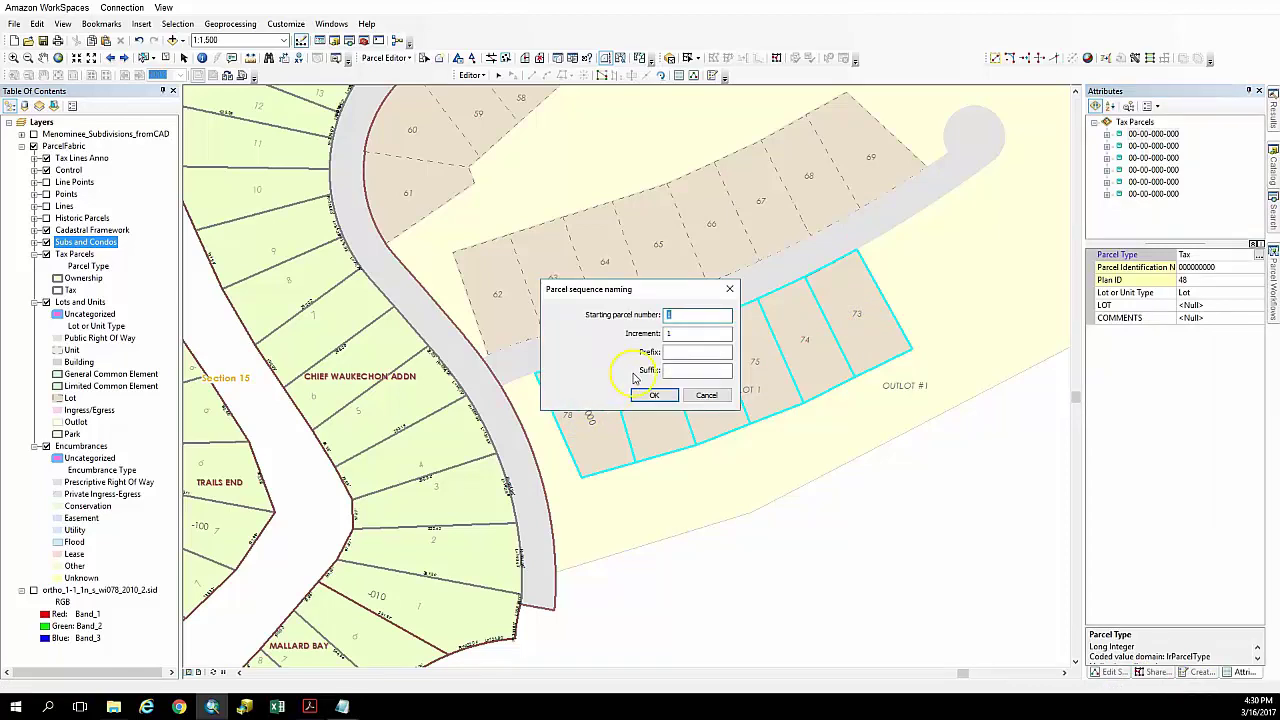
click(652, 394)
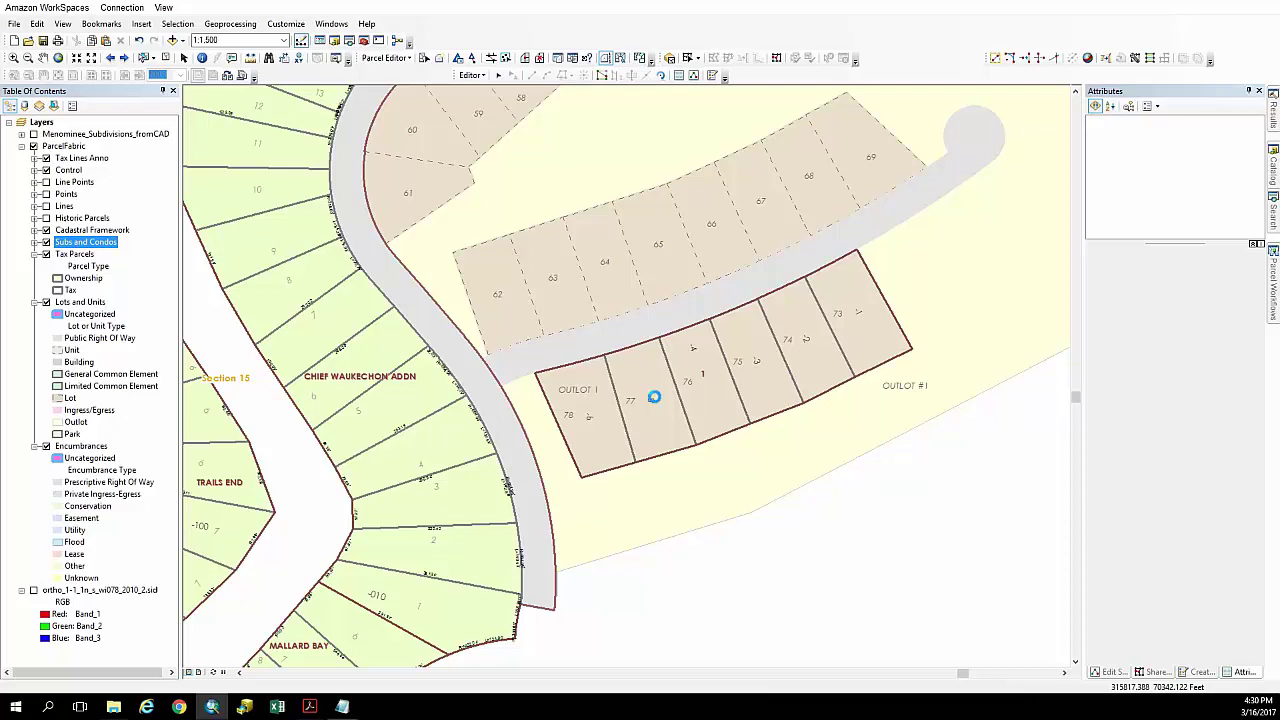
- Review the attributes of tax parcels 1–6, then advance to Annotate Tax Parcels
click(1272, 289)
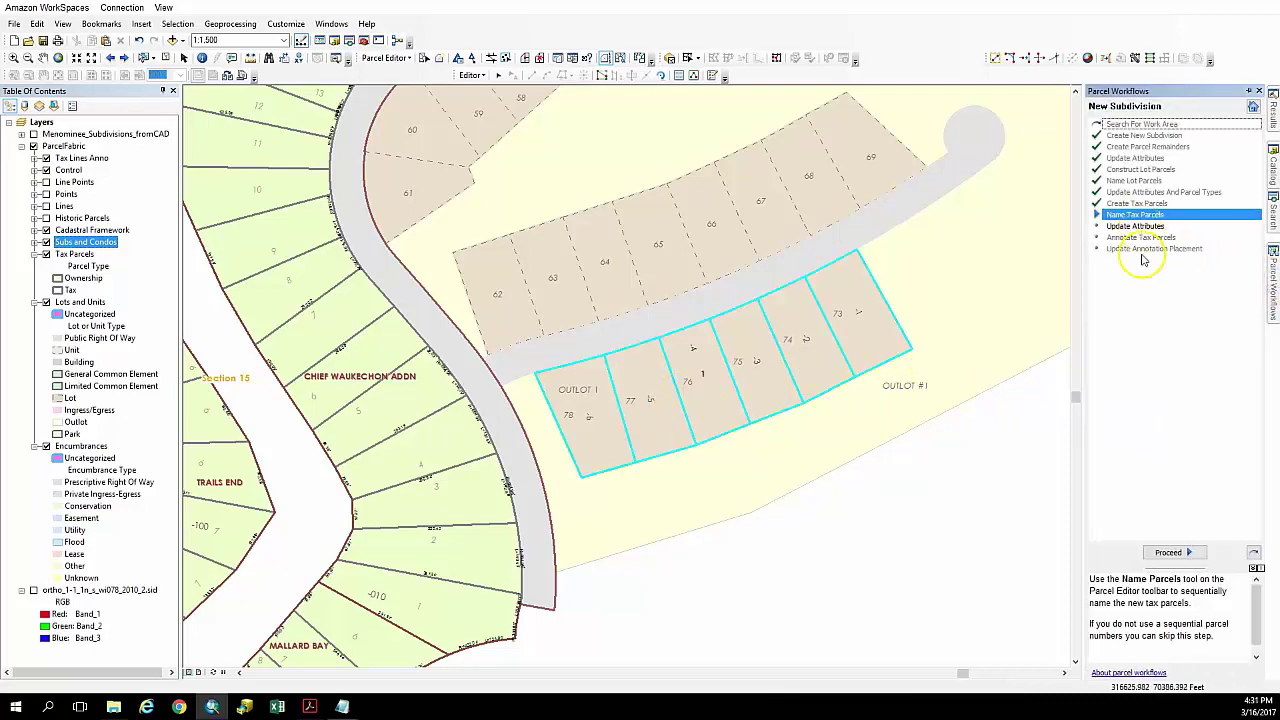
click(1170, 552)
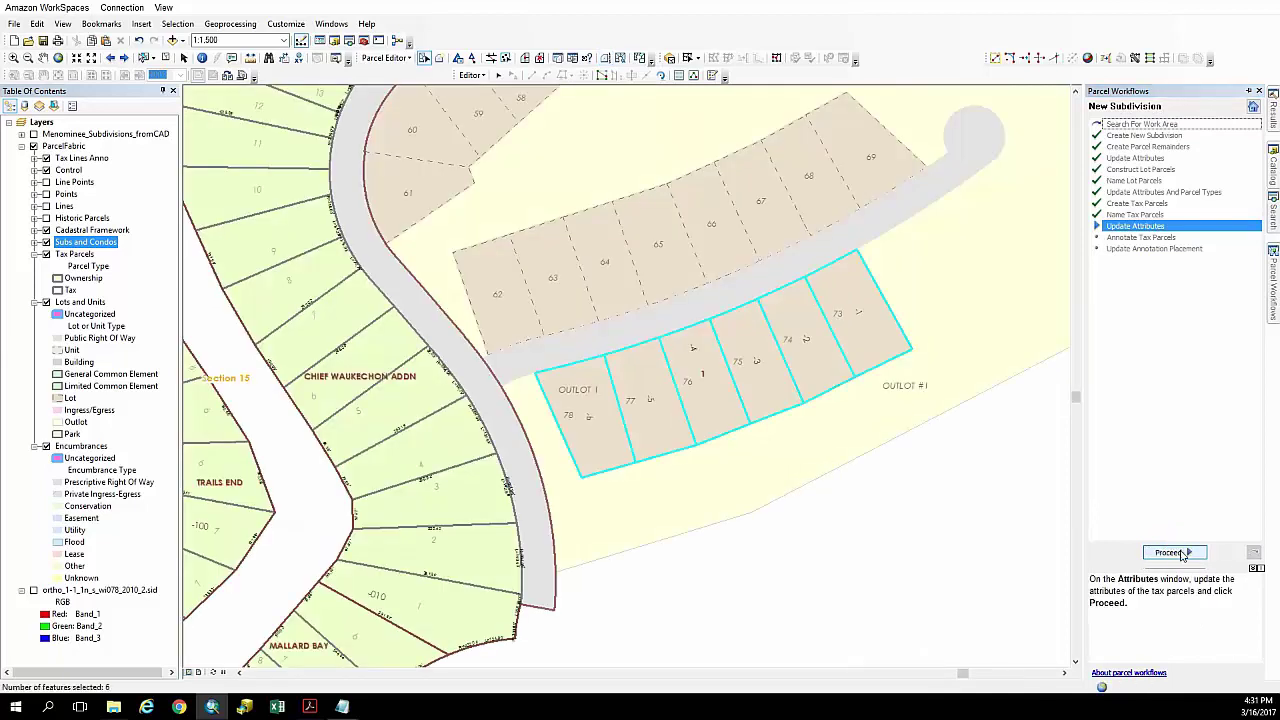
click(679, 78)
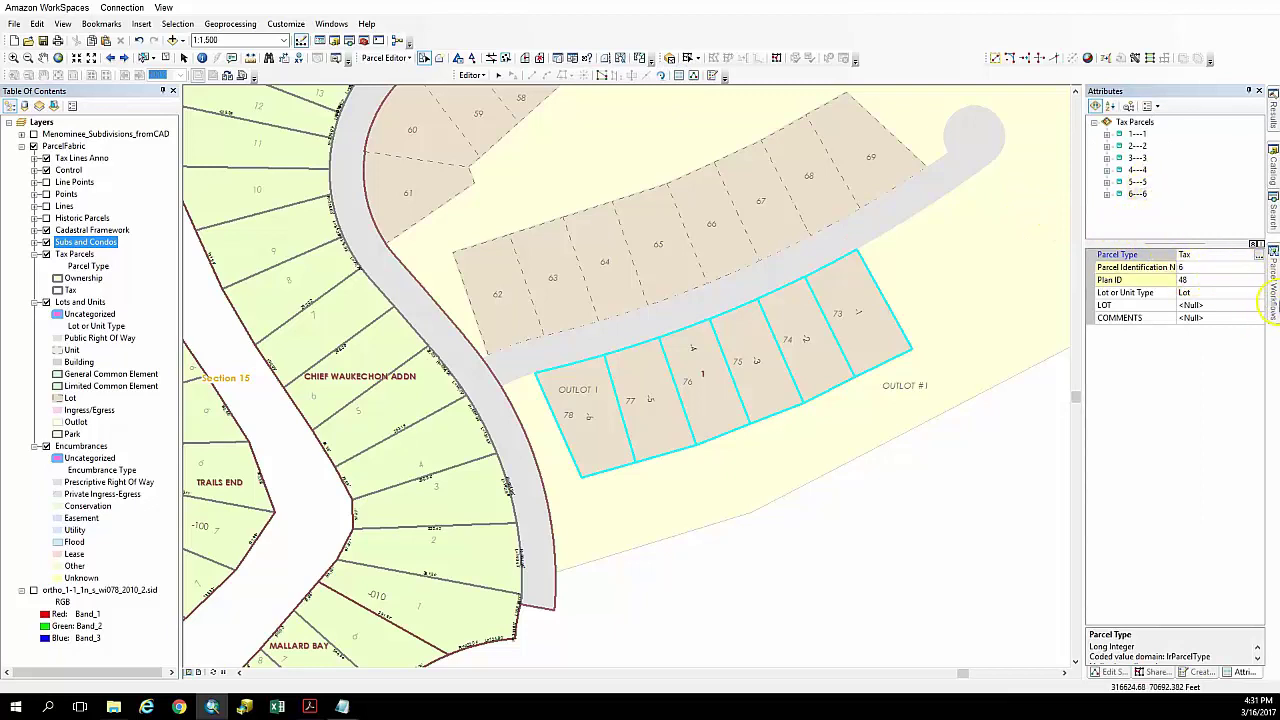
click(1274, 287)
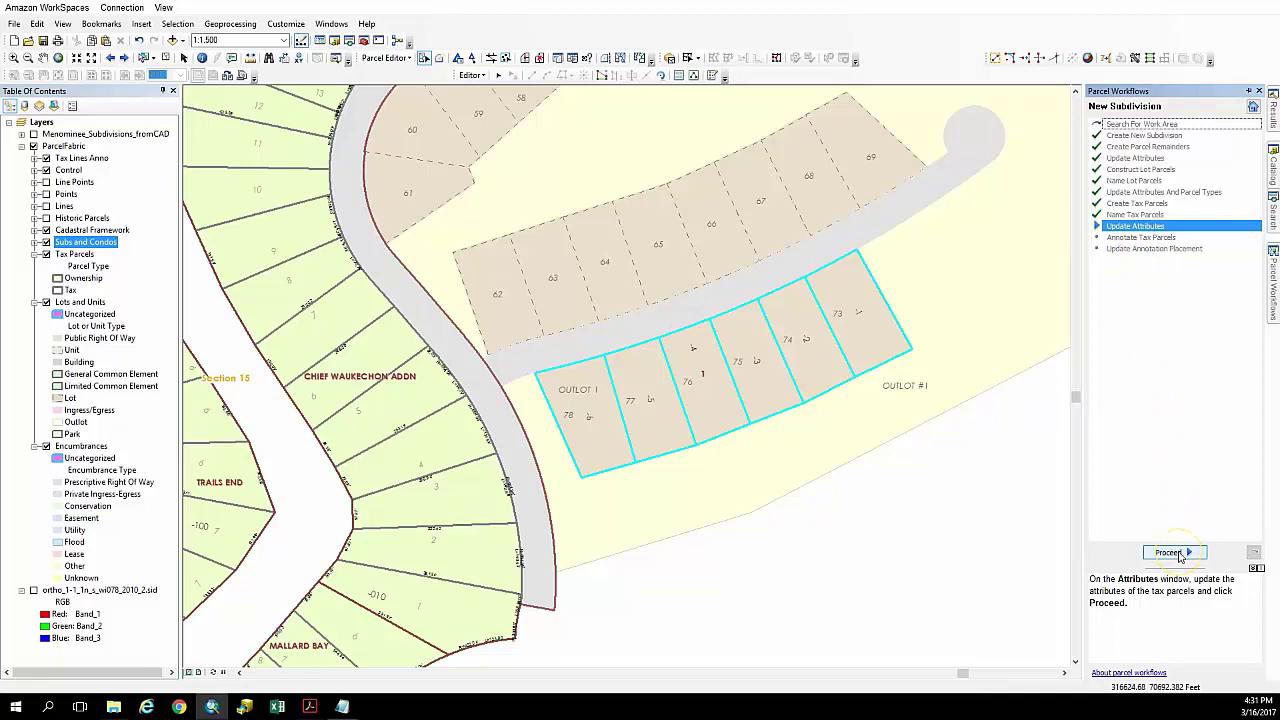
click(1176, 553)
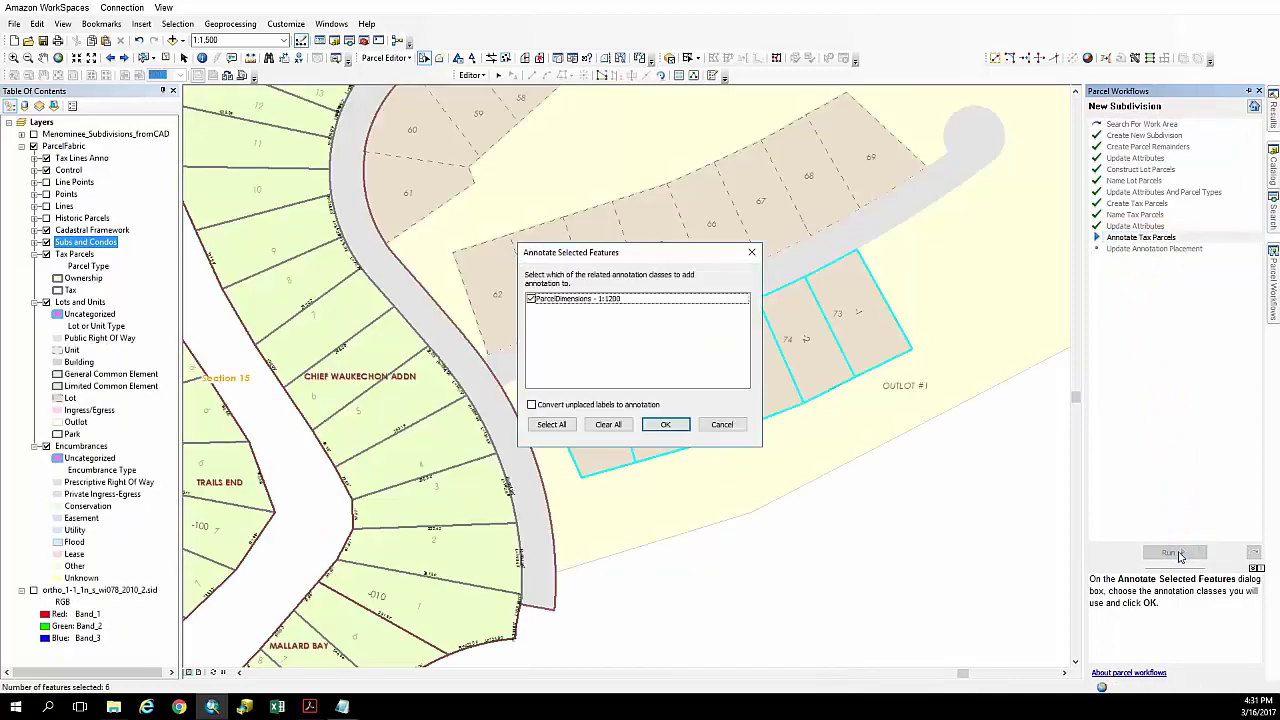
- Add dimension annotation to the new parcels and zoom into lot 78's road corner
click(664, 426)
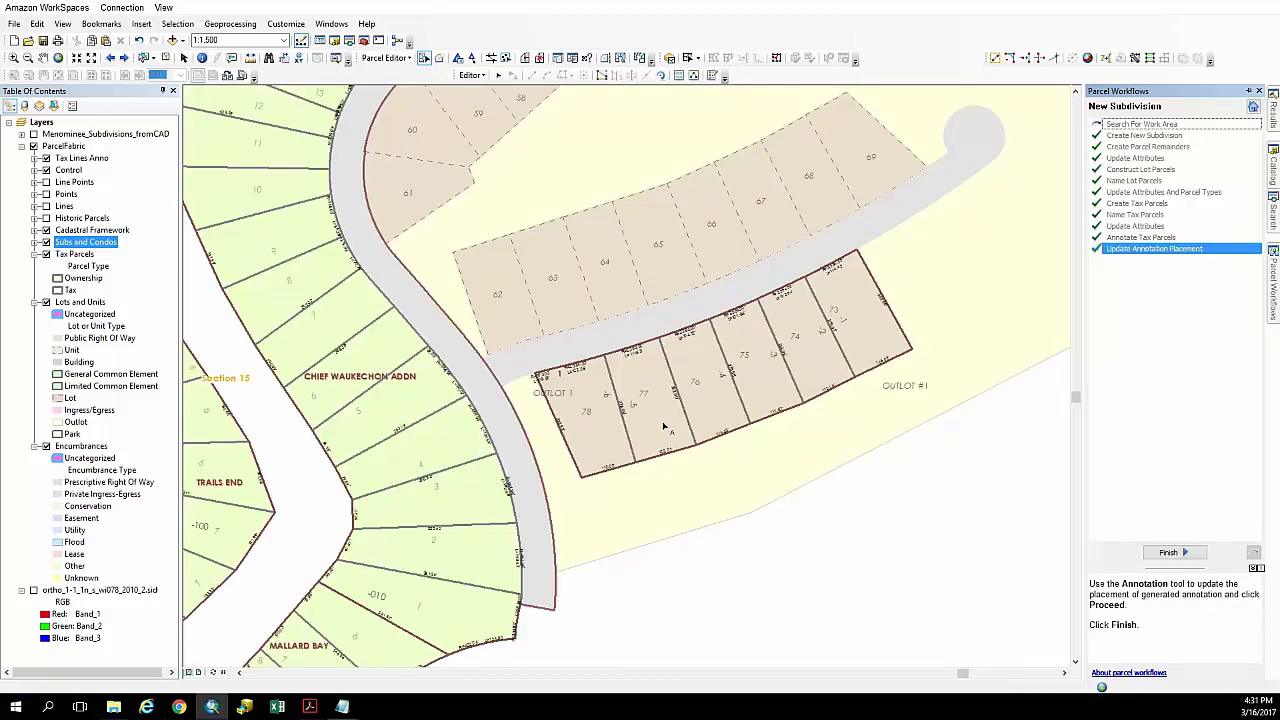
click(1133, 249)
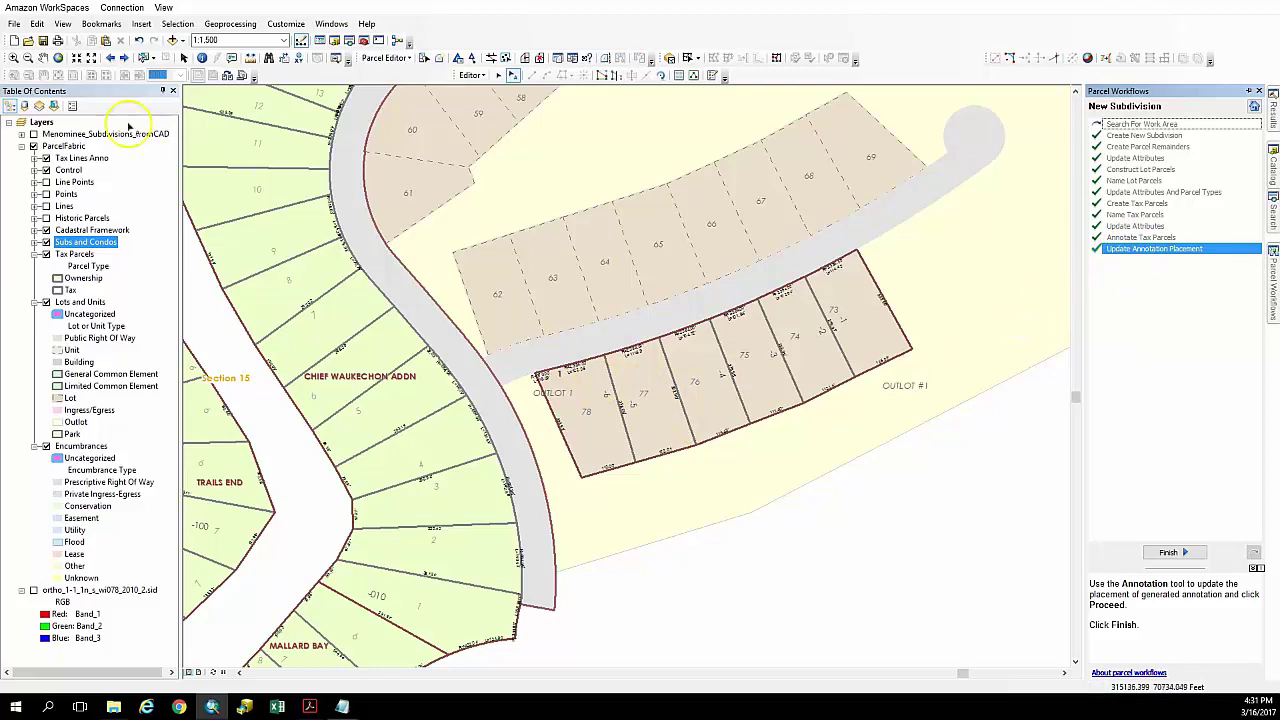
click(13, 57)
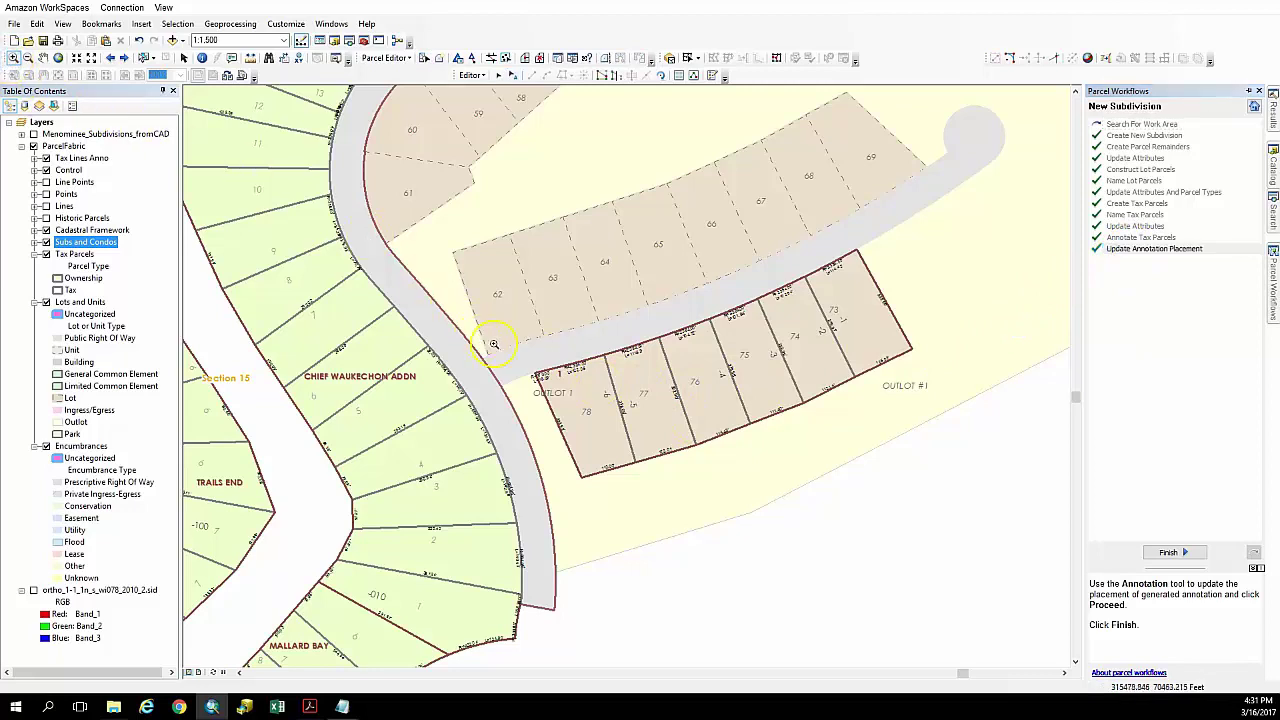
drag(502, 344, 593, 411)
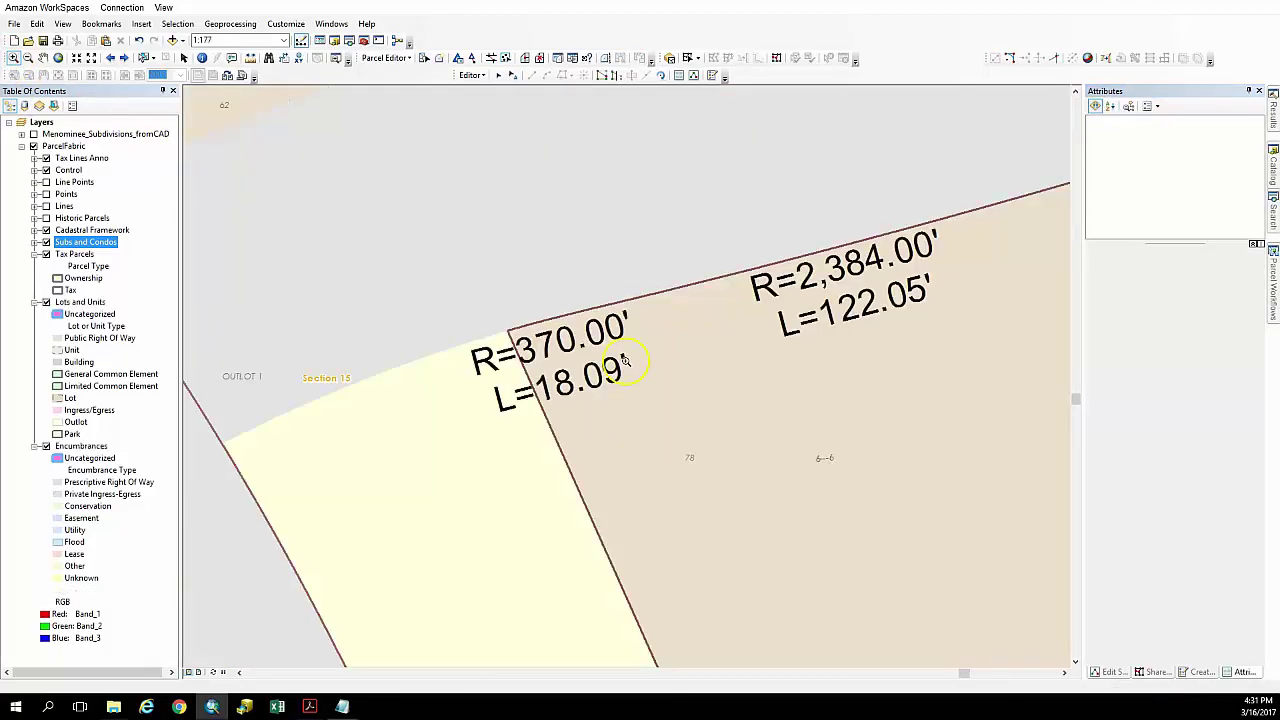
- Move the R=370.00' L=18.09' label above the boundary line
click(498, 76)
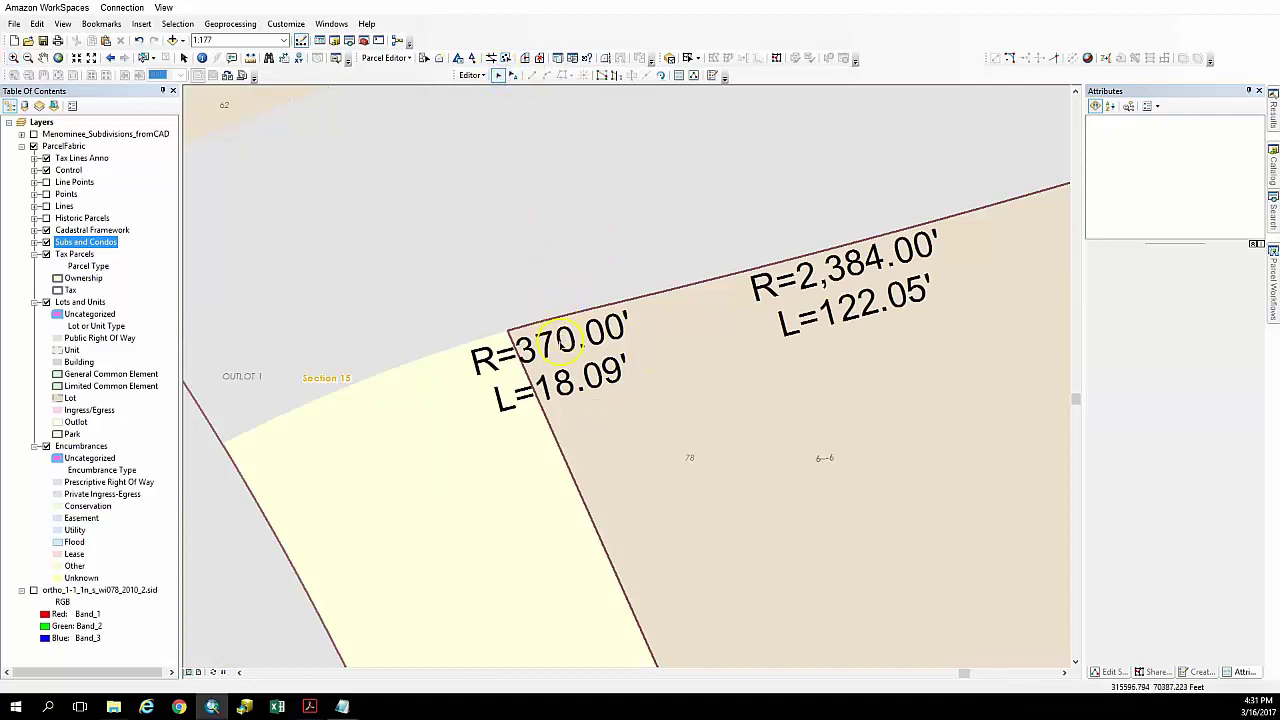
click(561, 349)
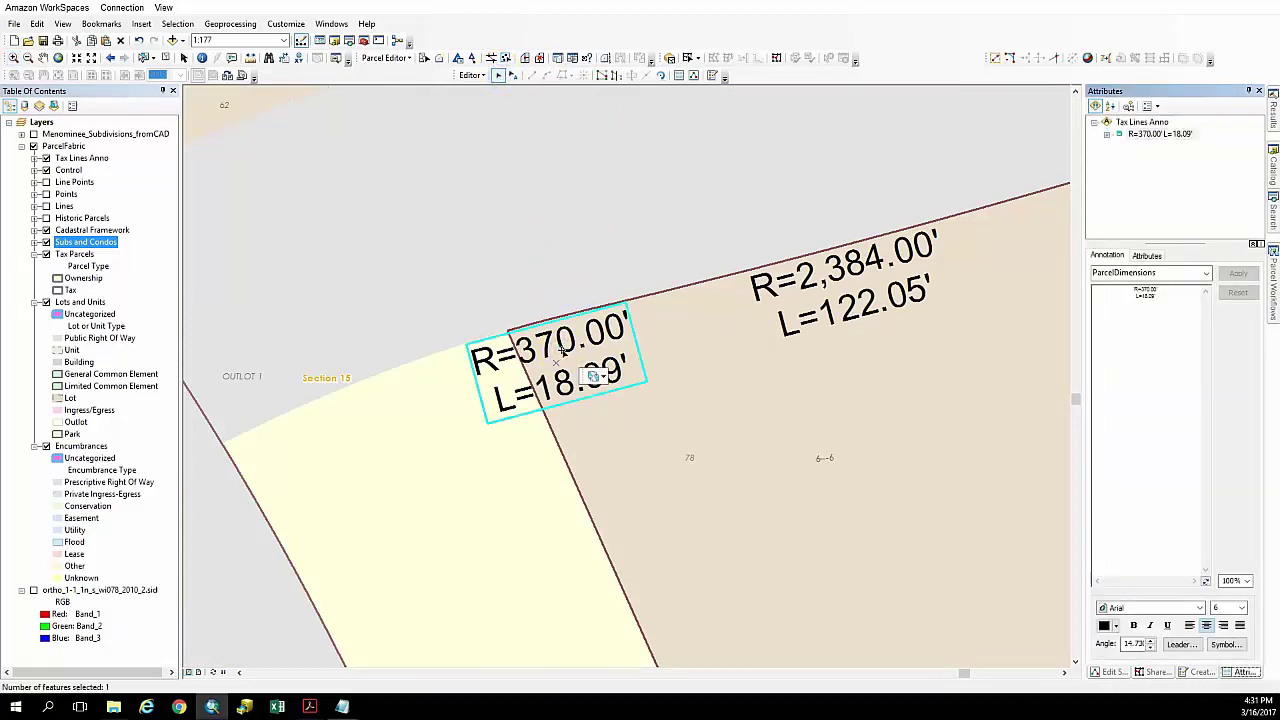
mouse_move(594, 376)
mouse_down()
mouse_move(482, 396)
mouse_move(449, 377)
mouse_move(443, 391)
mouse_move(529, 263)
mouse_up()
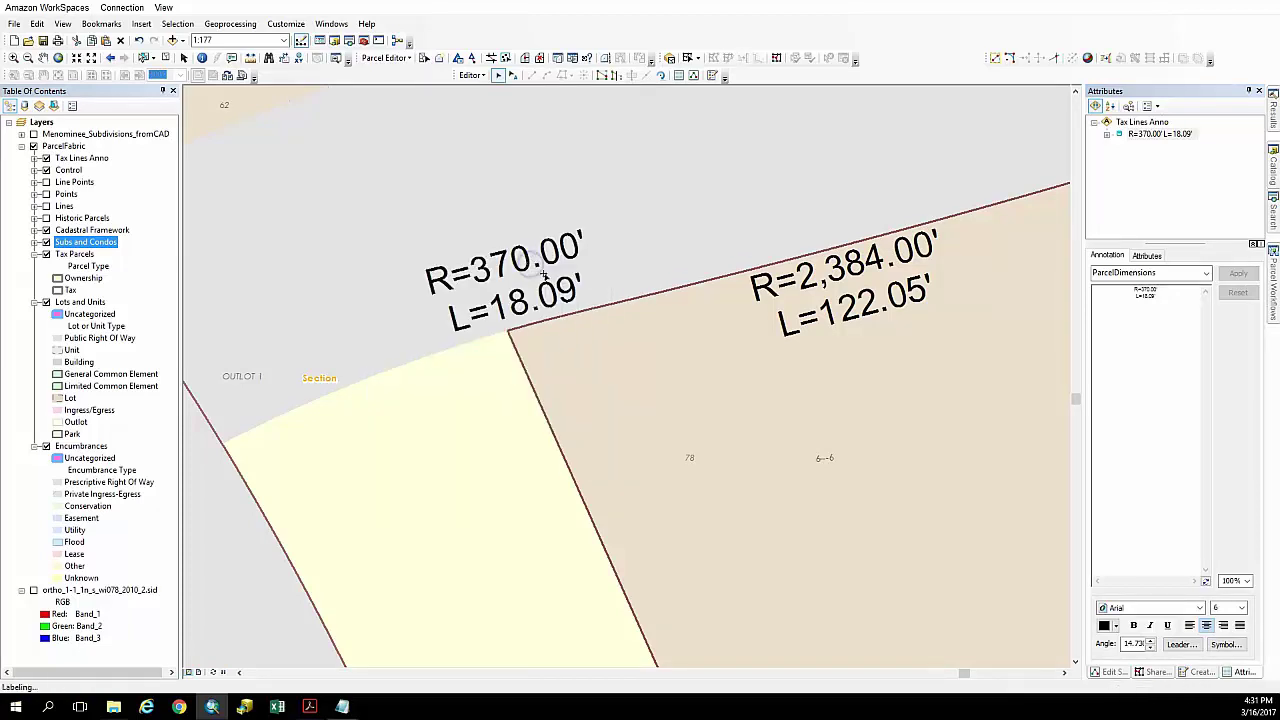
- Save the parcel edits and bring back the New Subdivision workflow steps
click(393, 58)
click(398, 87)
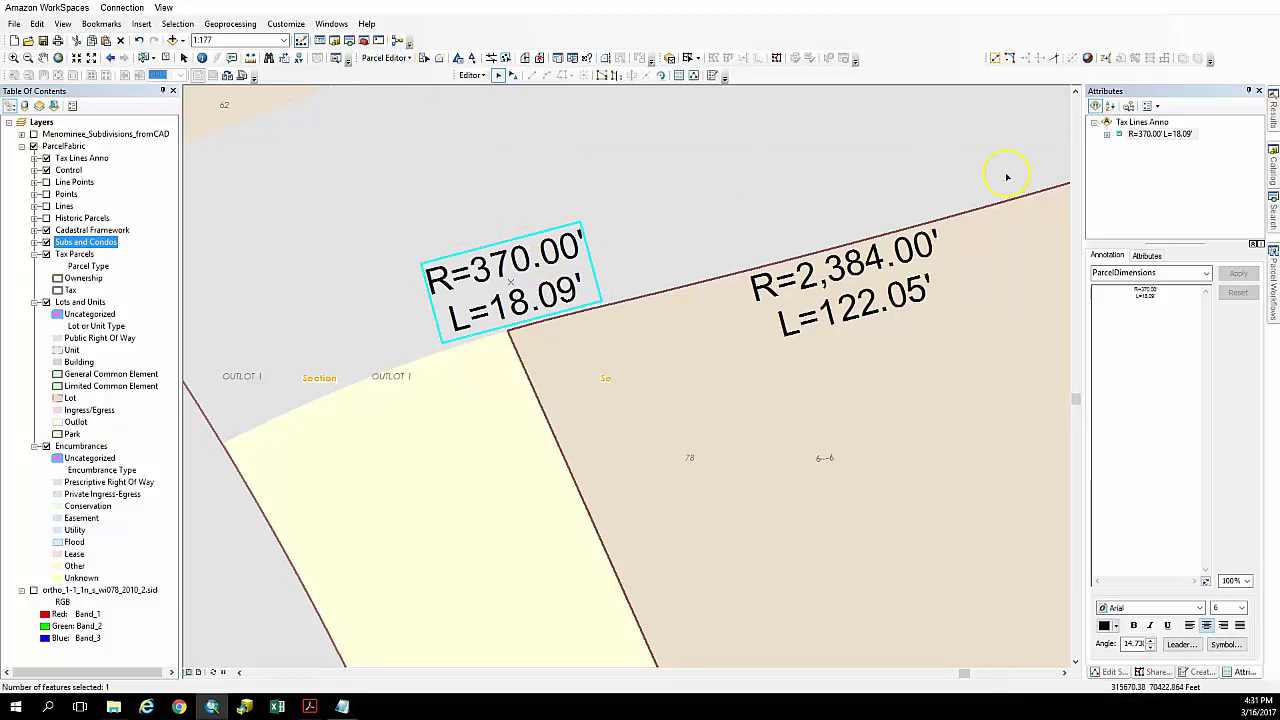
click(1274, 306)
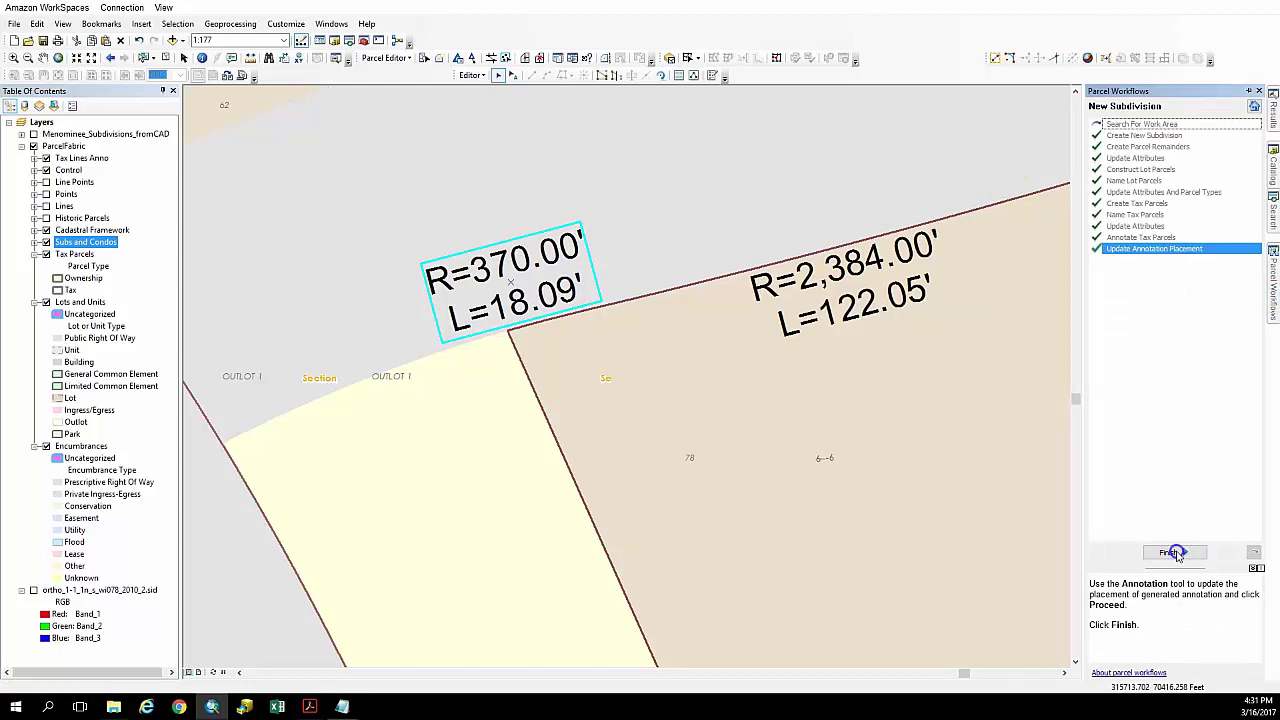
- Return to the previous full extent and clear the selected parcel line
click(111, 57)
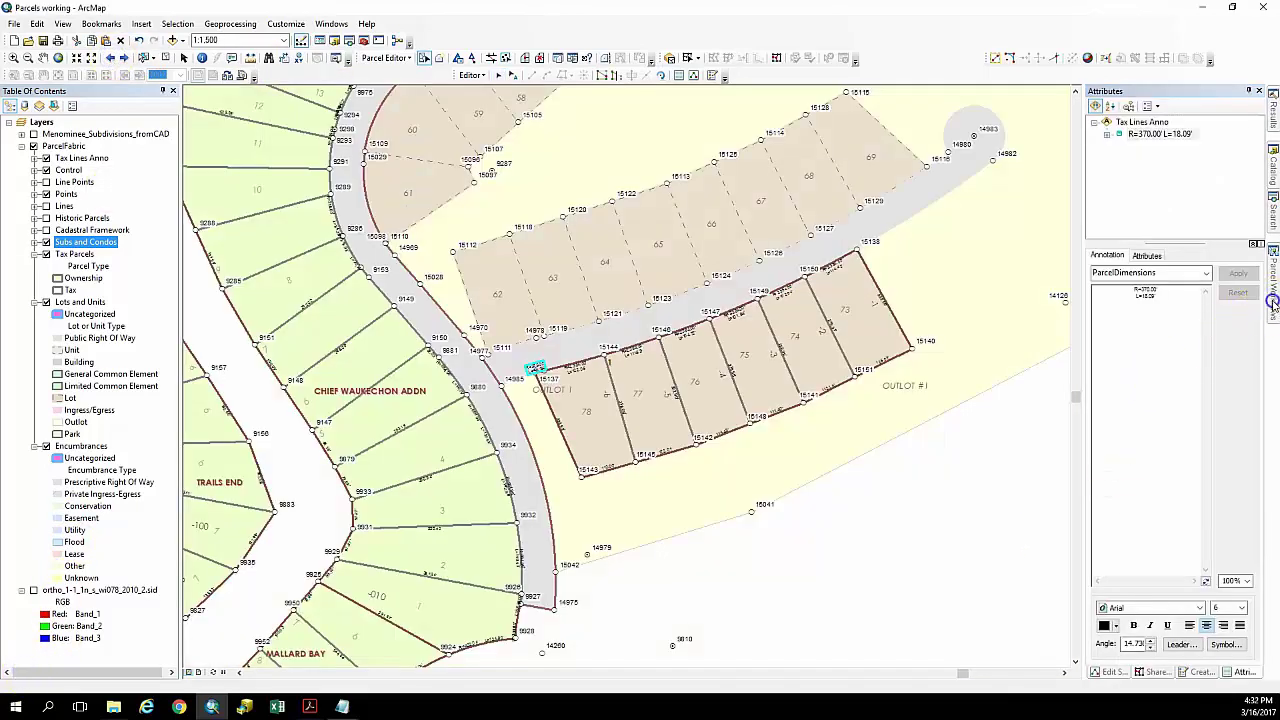
click(1273, 302)
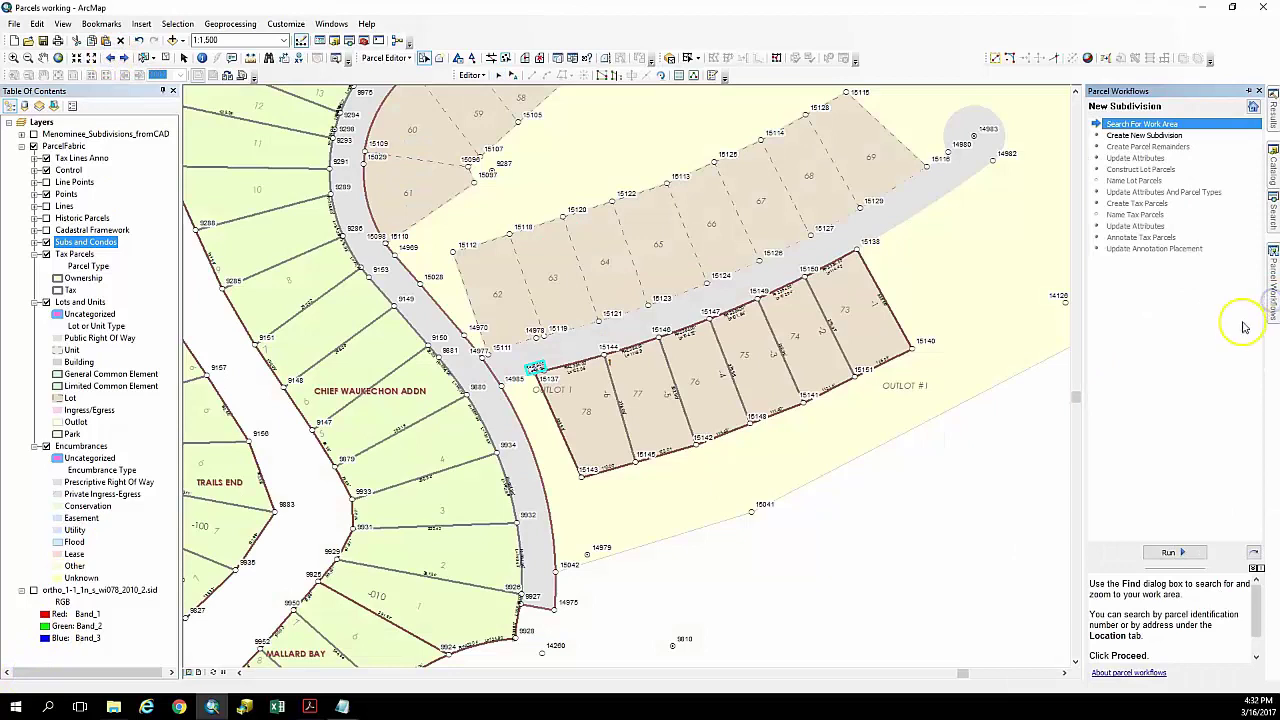
click(166, 58)
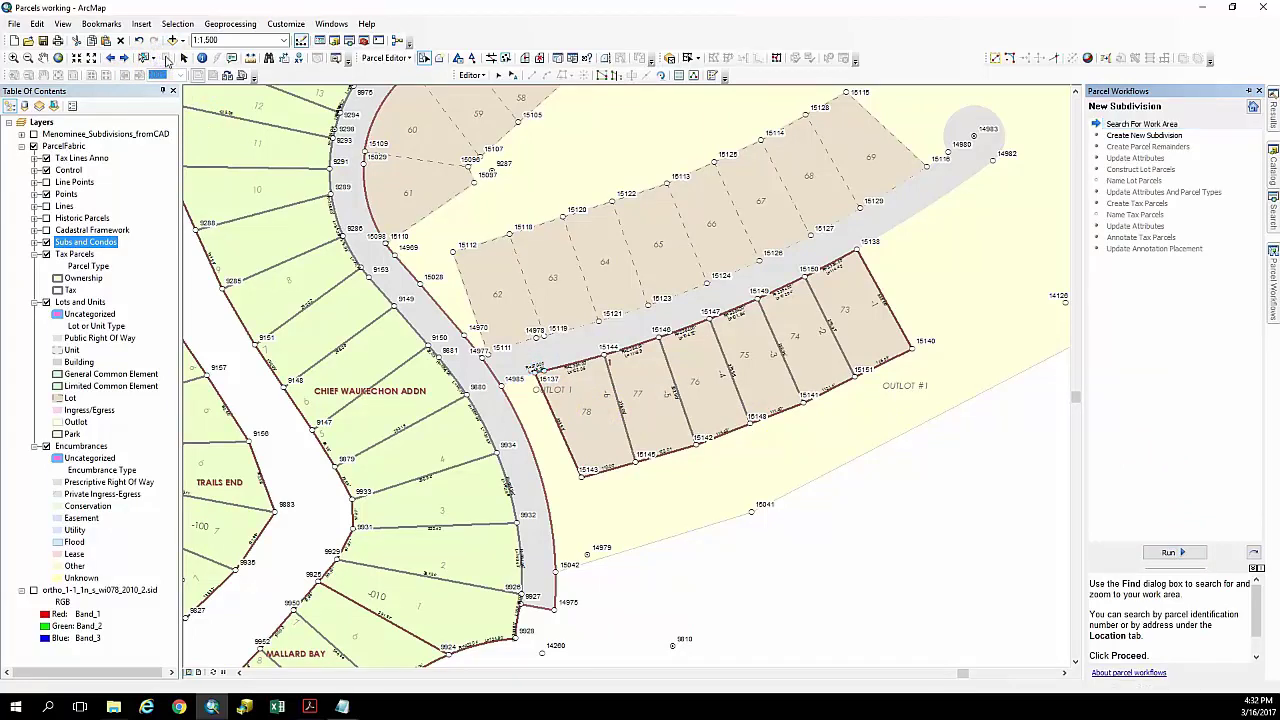